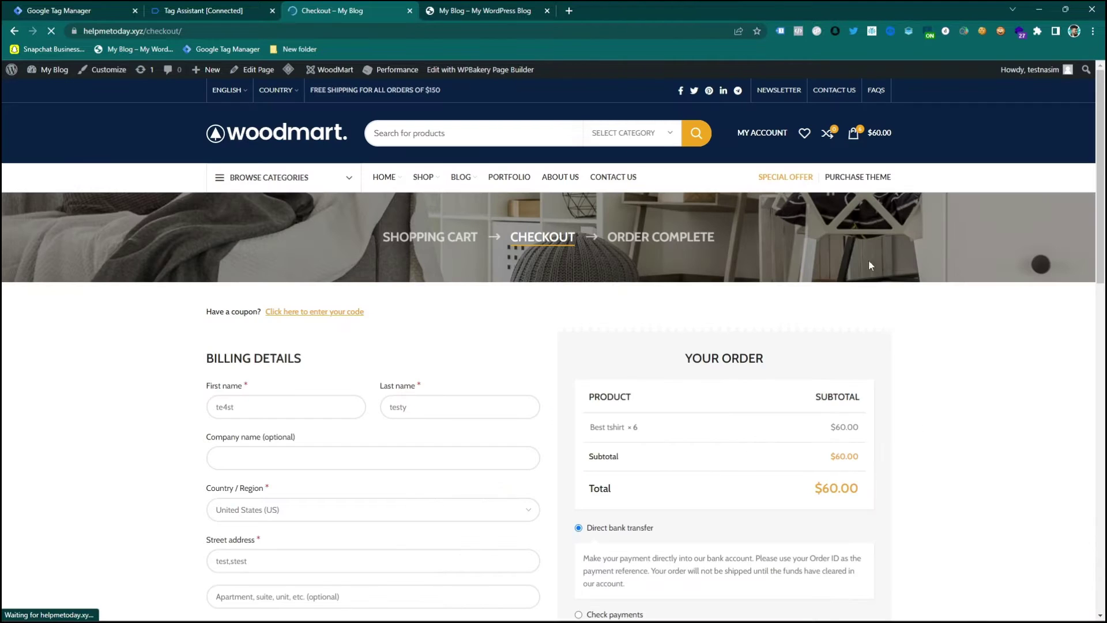
Check the Snap pixels loaded on the checkout page in Snap Pixel Helper and view pixel 2's event details.
click(835, 31)
click(821, 181)
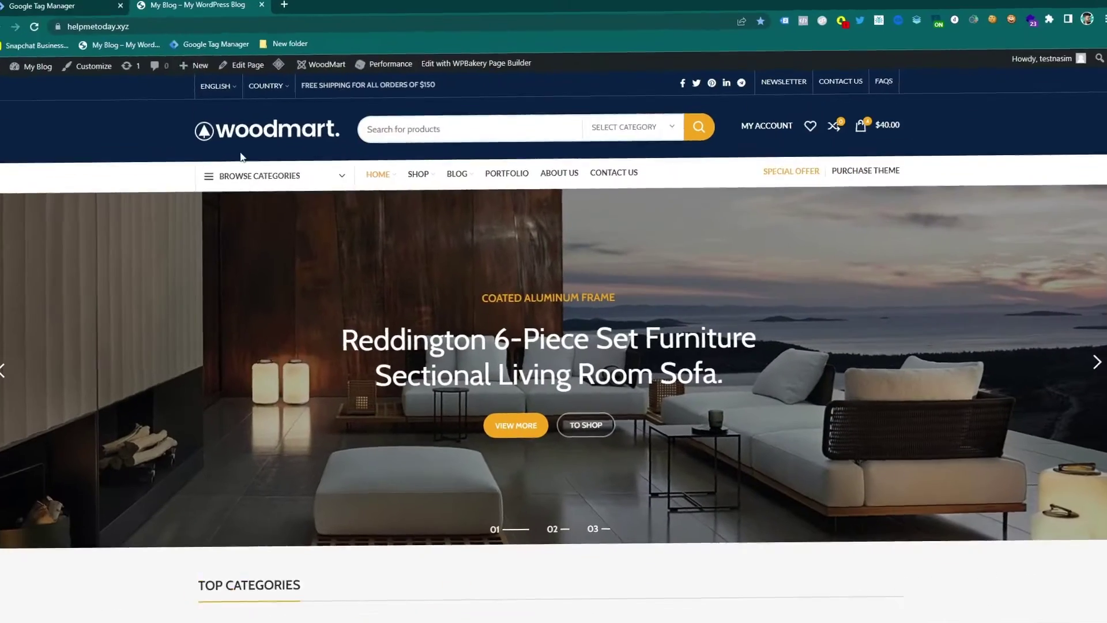
Switch to Google Tag Manager and show the Tags list with the base, add_to_cart and view_item Snap Pixel tags.
click(81, 6)
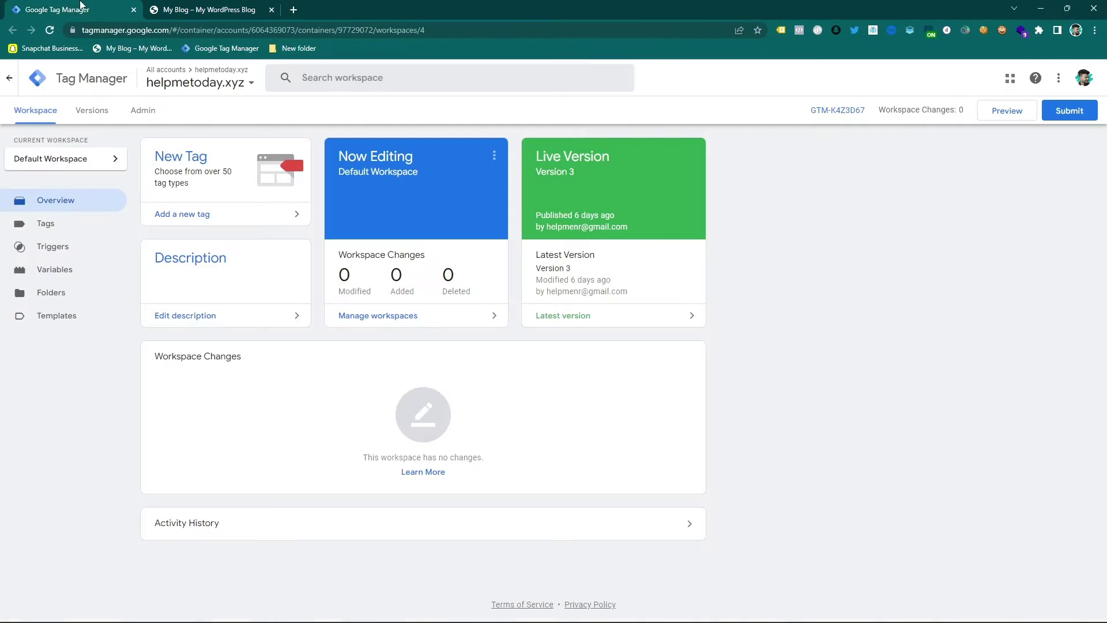
click(99, 228)
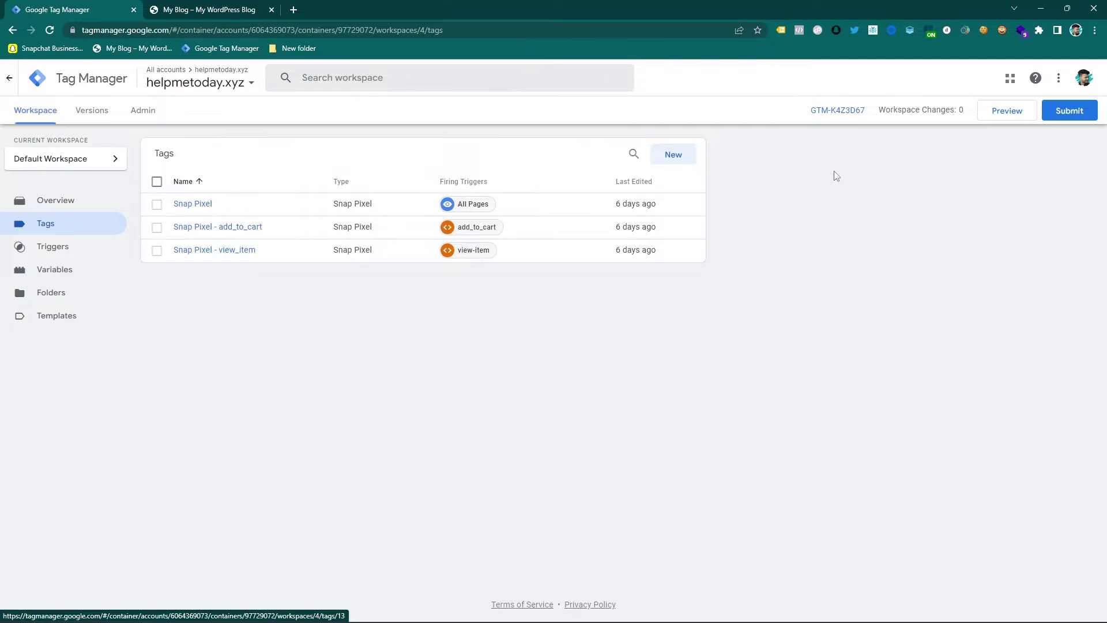
Launch Preview and connect Tag Assistant debugging to helpmetoday.xyz.
click(987, 116)
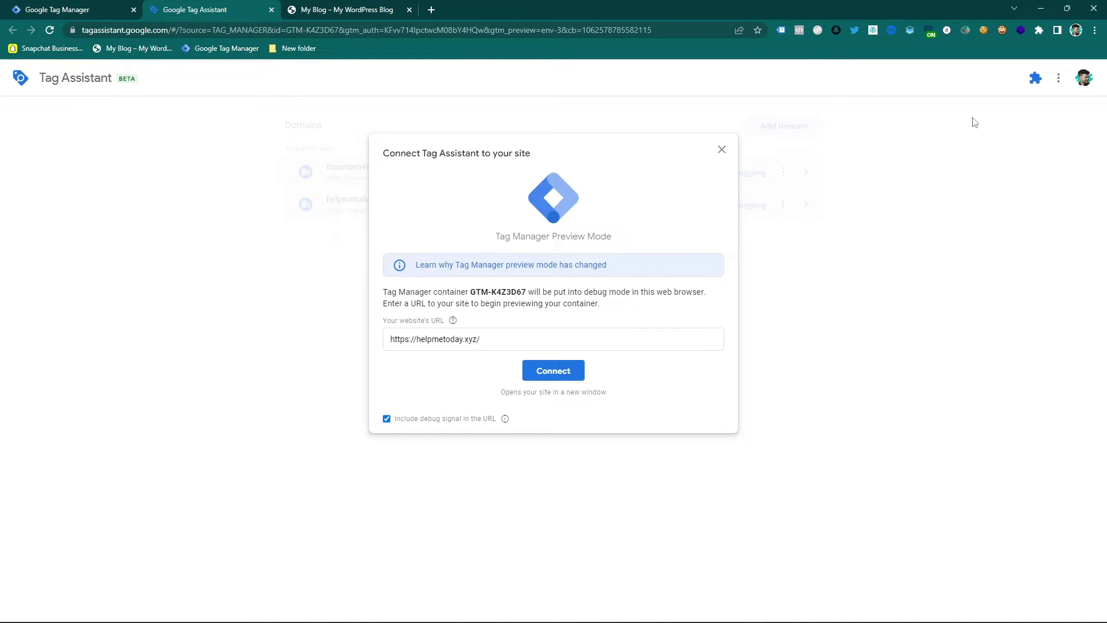
click(578, 372)
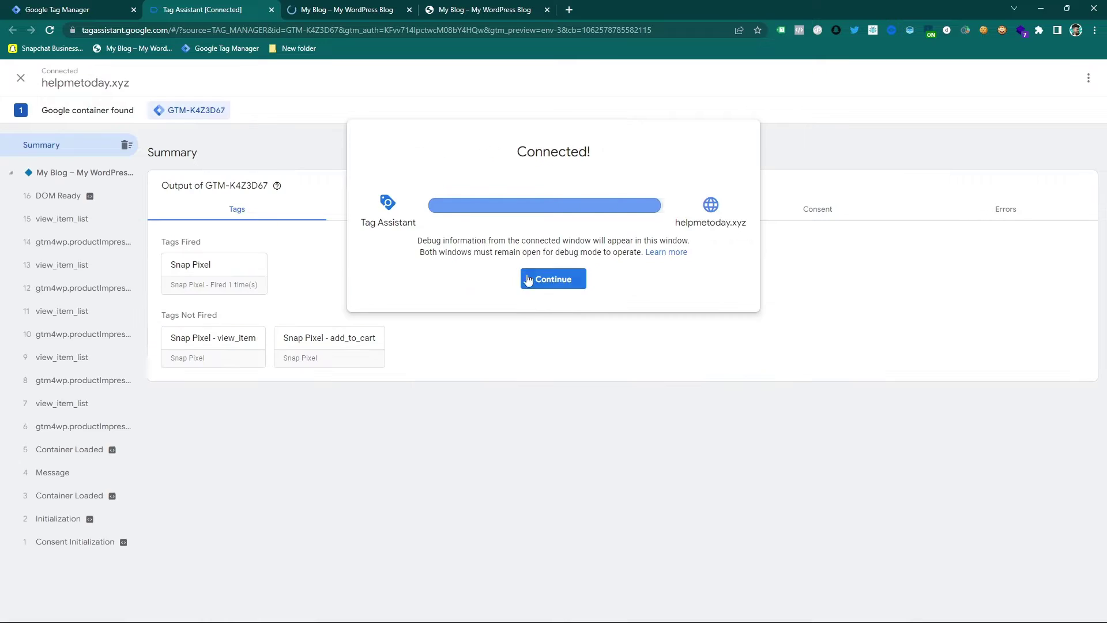
click(522, 275)
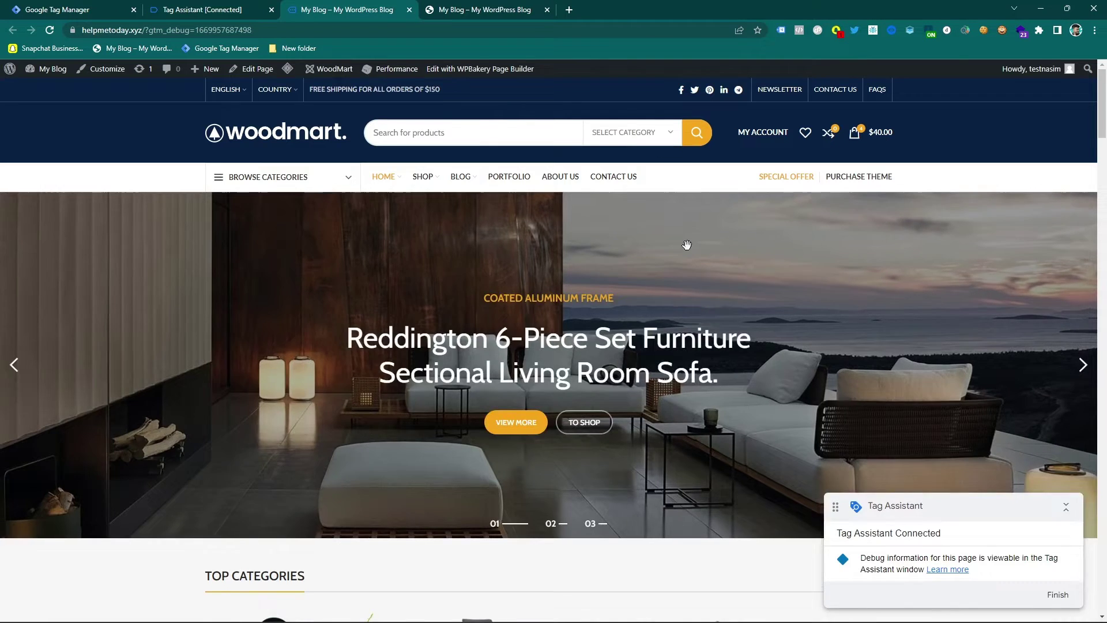
Add another Best tshirt to the cart and check out, showing Best tshirt × 5 for $50.00.
scroll(650, 320, down, 8)
click(721, 462)
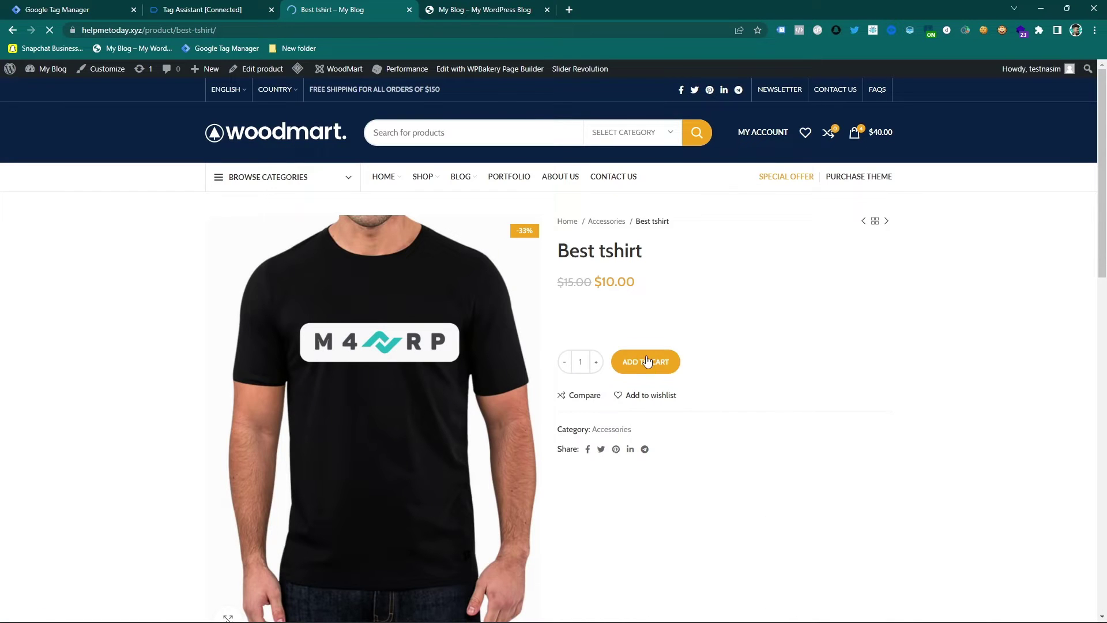
click(650, 363)
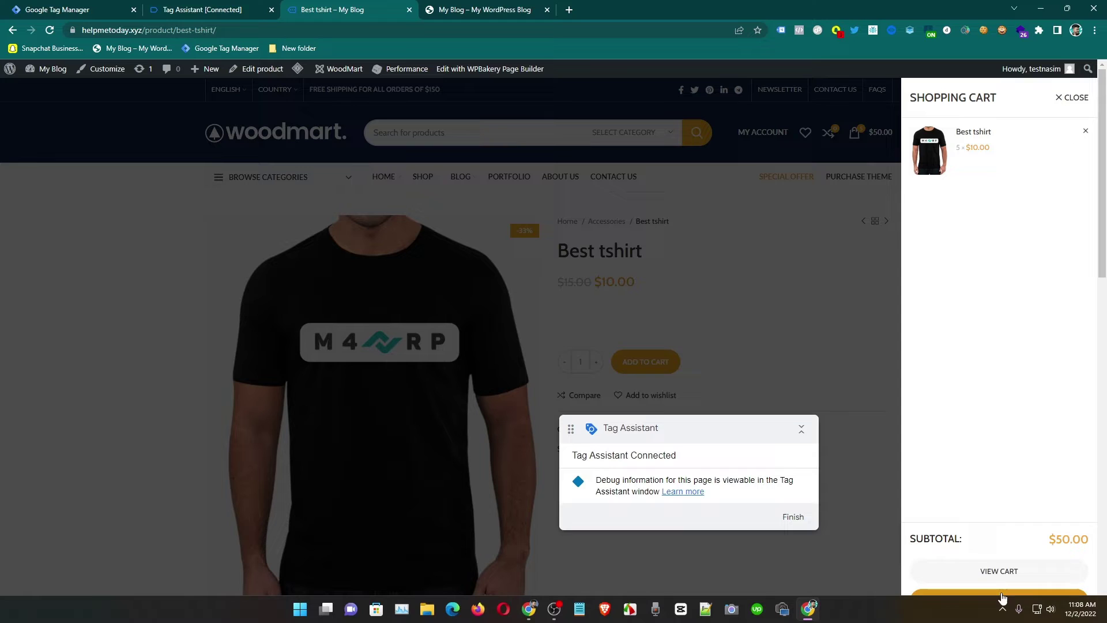
click(990, 605)
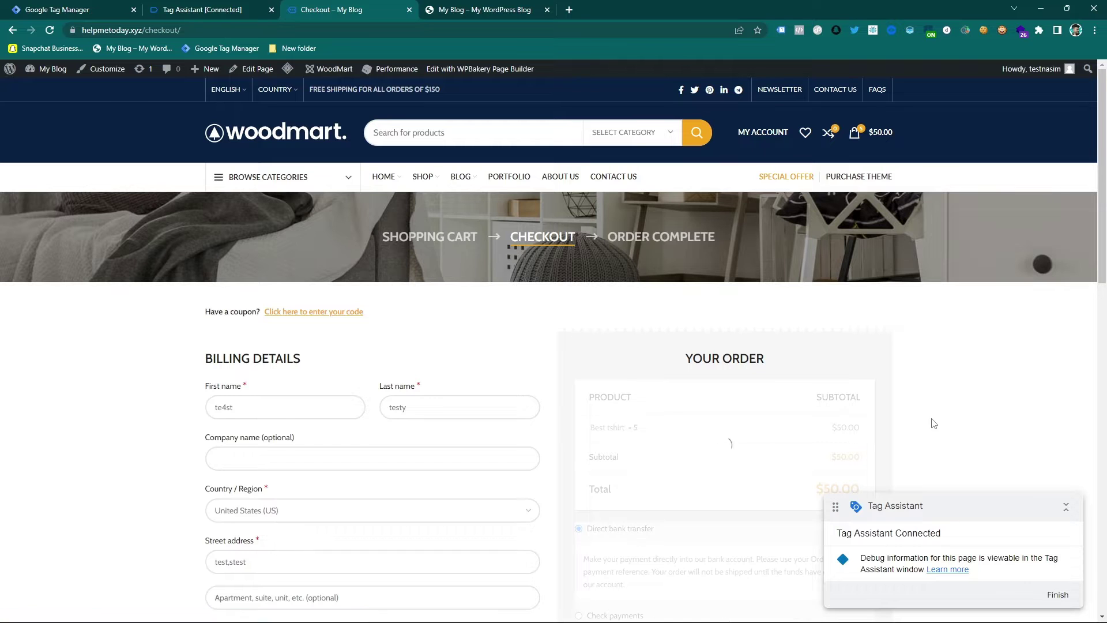
scroll(652, 346, down, 2)
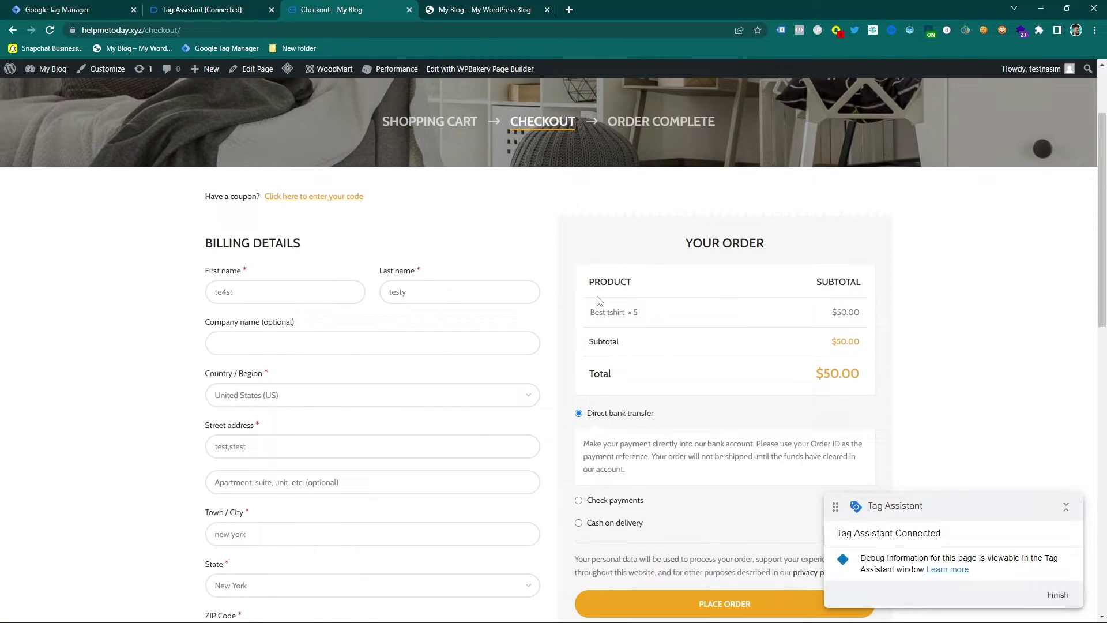
Inspect event 39 begin_checkout's Data Layer and Tags in Tag Assistant, confirming no tags fired.
scroll(554, 219, down, 1)
click(230, 5)
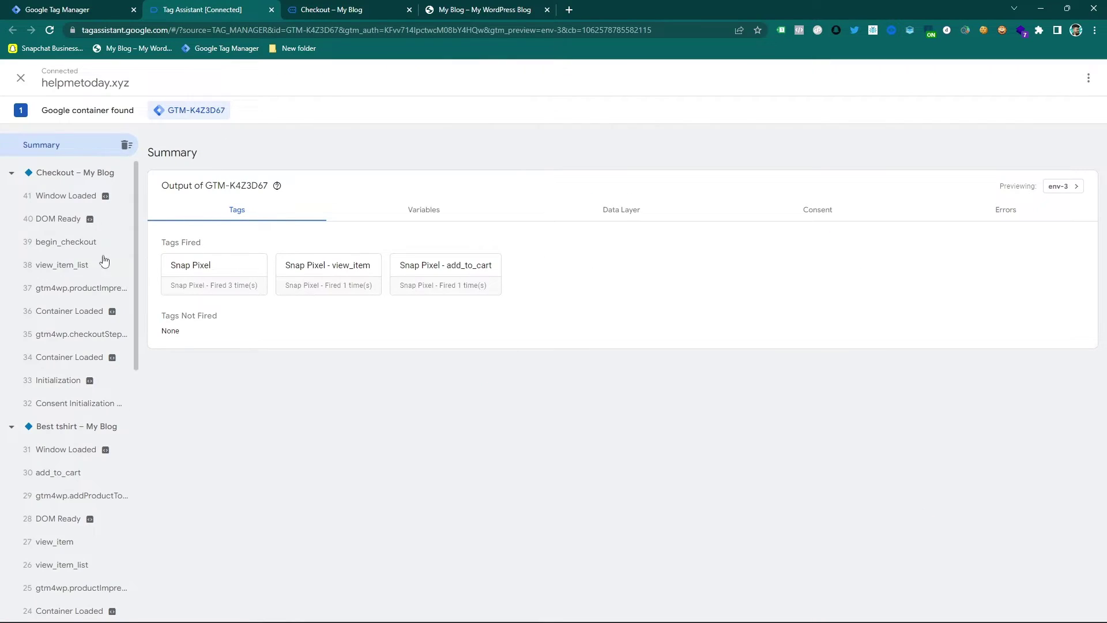
click(73, 242)
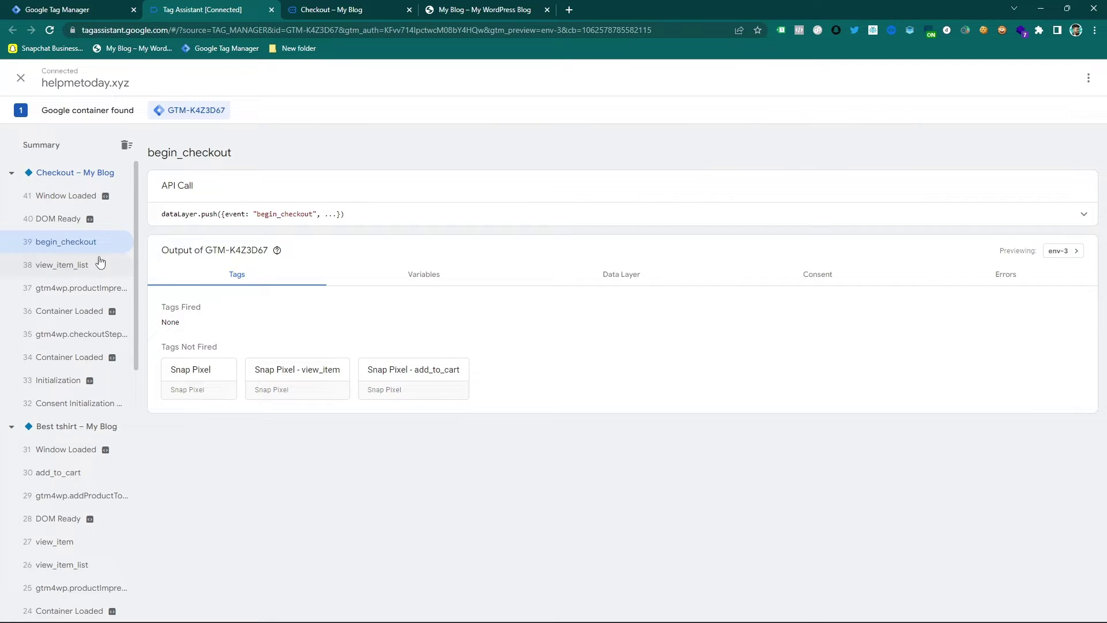
click(588, 282)
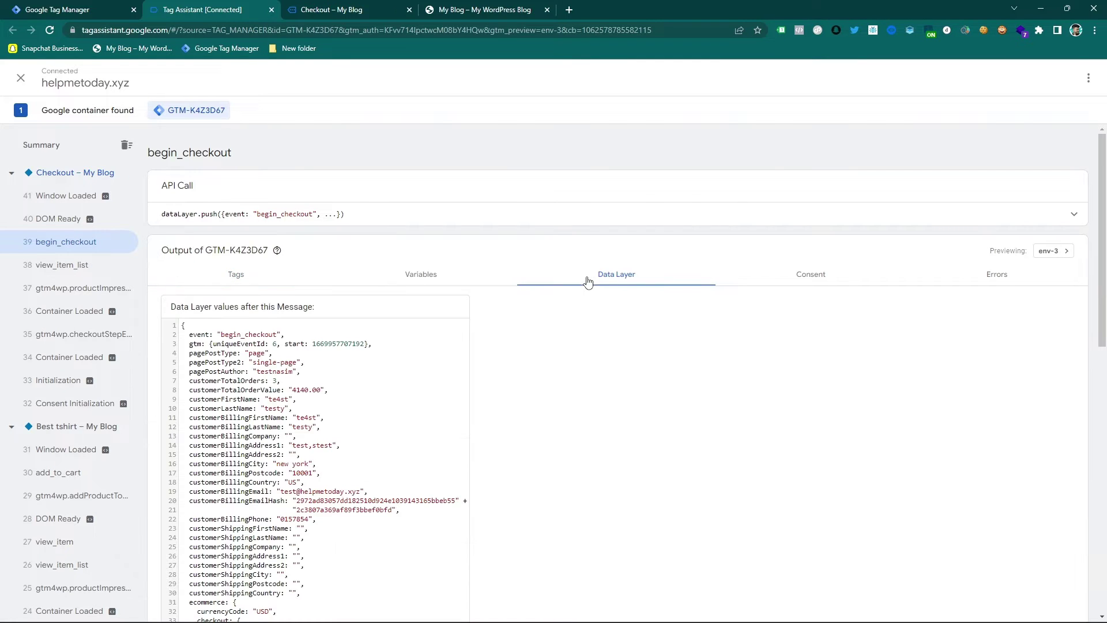
click(233, 281)
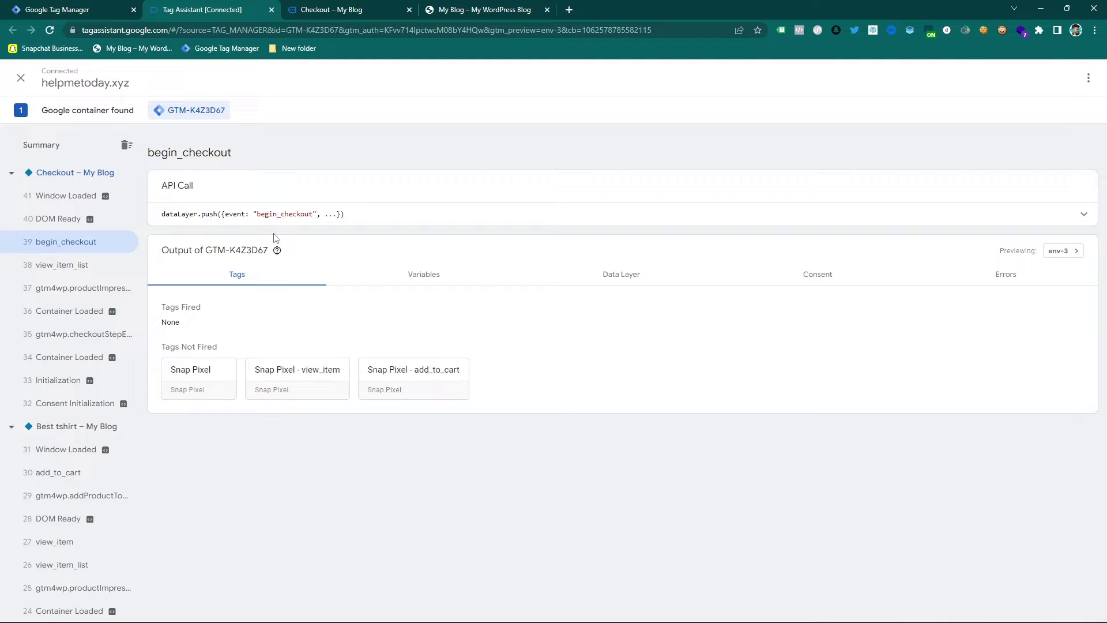
Expand the begin_checkout API call, copy the event name, and return to Tag Manager.
click(442, 222)
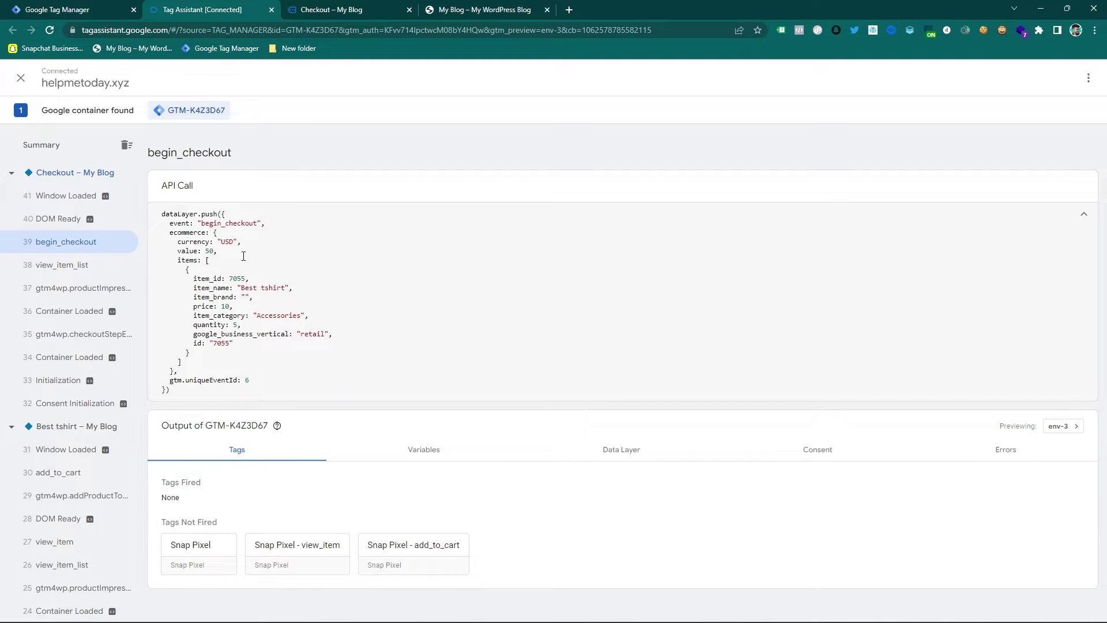
double_click(234, 223)
key(ctrl+c)
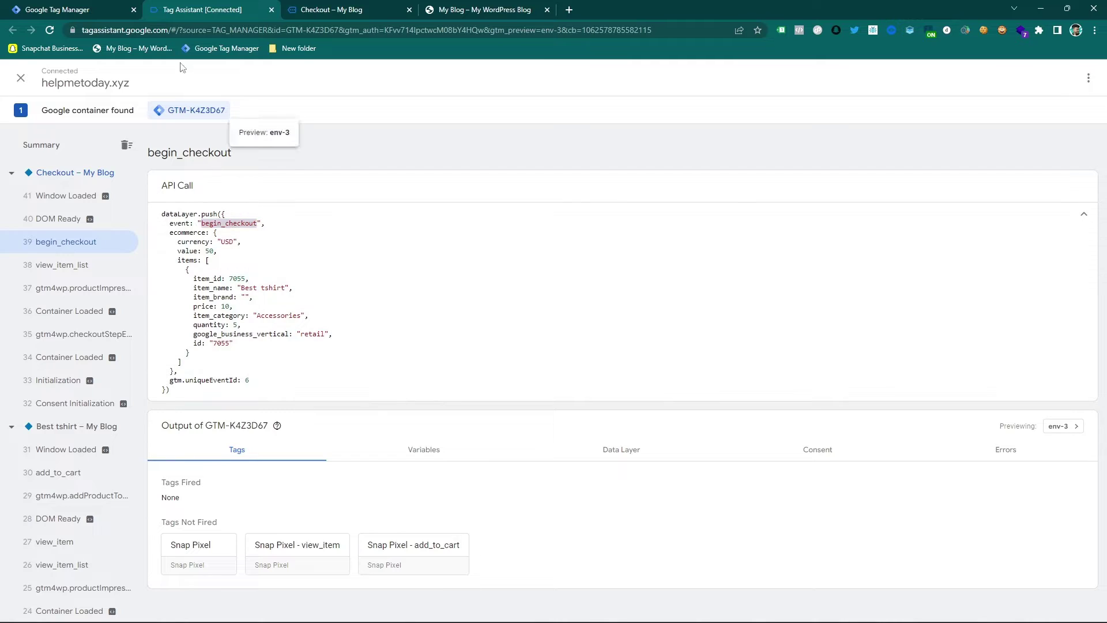
click(78, 6)
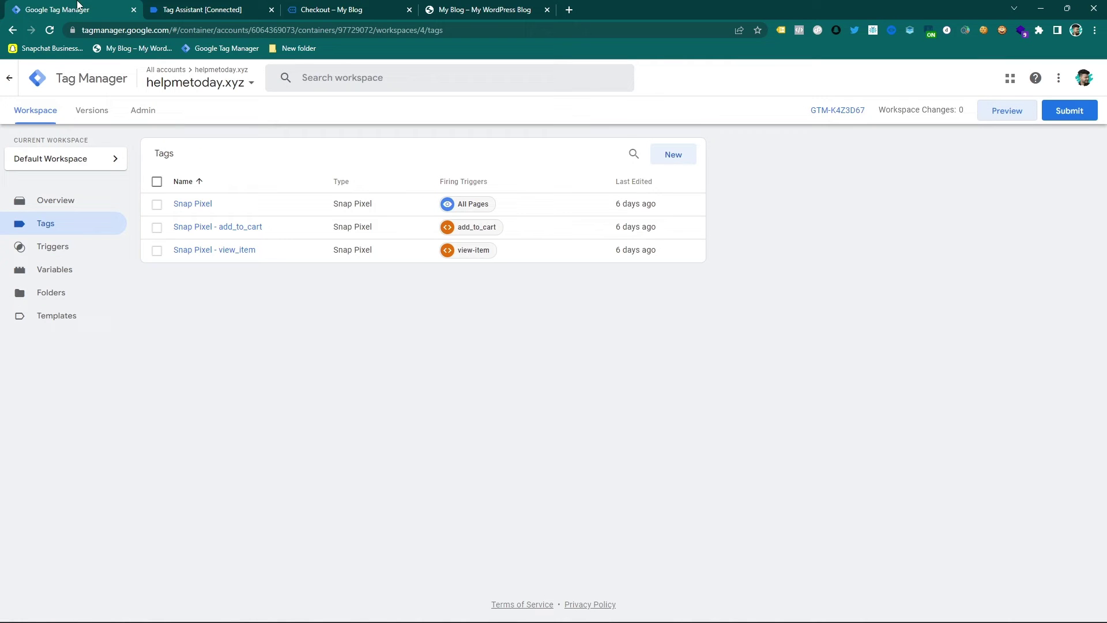
Create and save a Custom Event trigger named begin_checkout with event name begin_checkout.
click(94, 246)
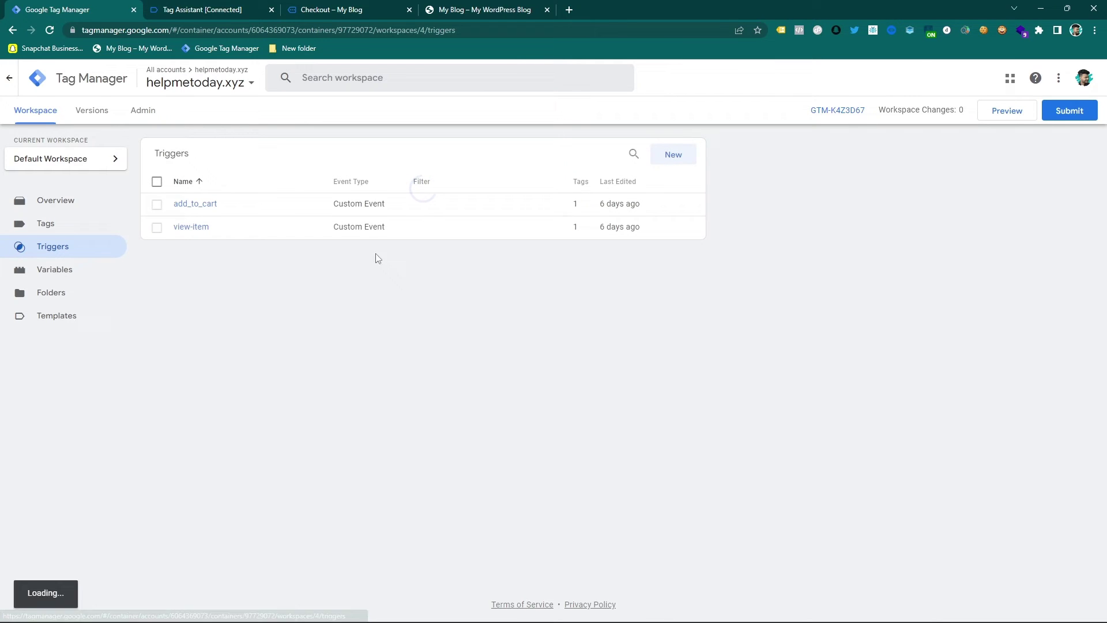
click(676, 154)
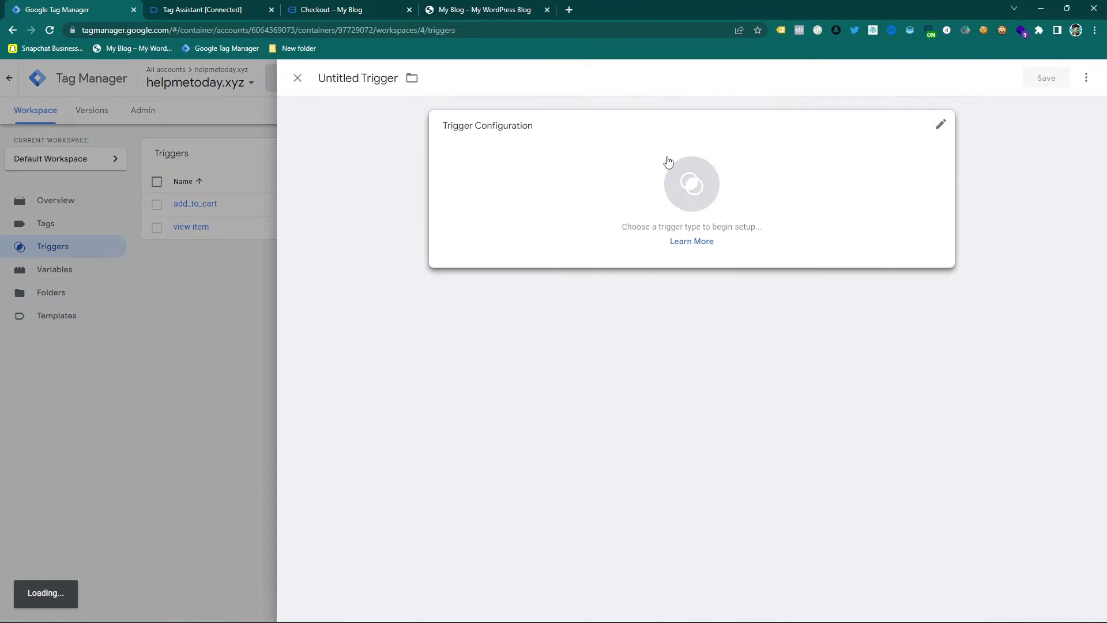
click(563, 183)
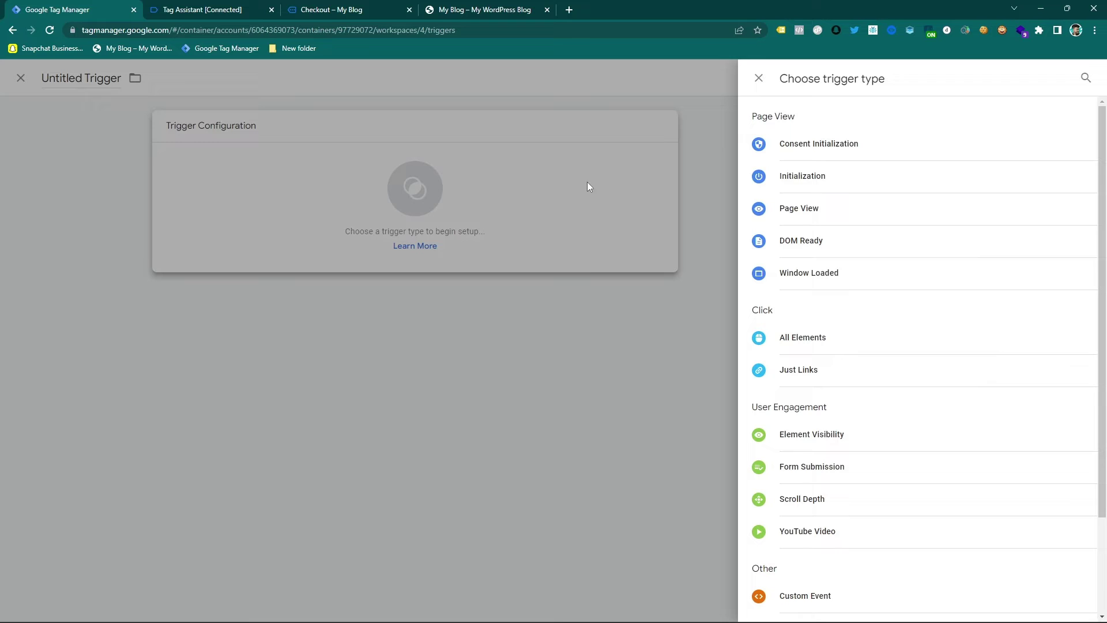
click(805, 597)
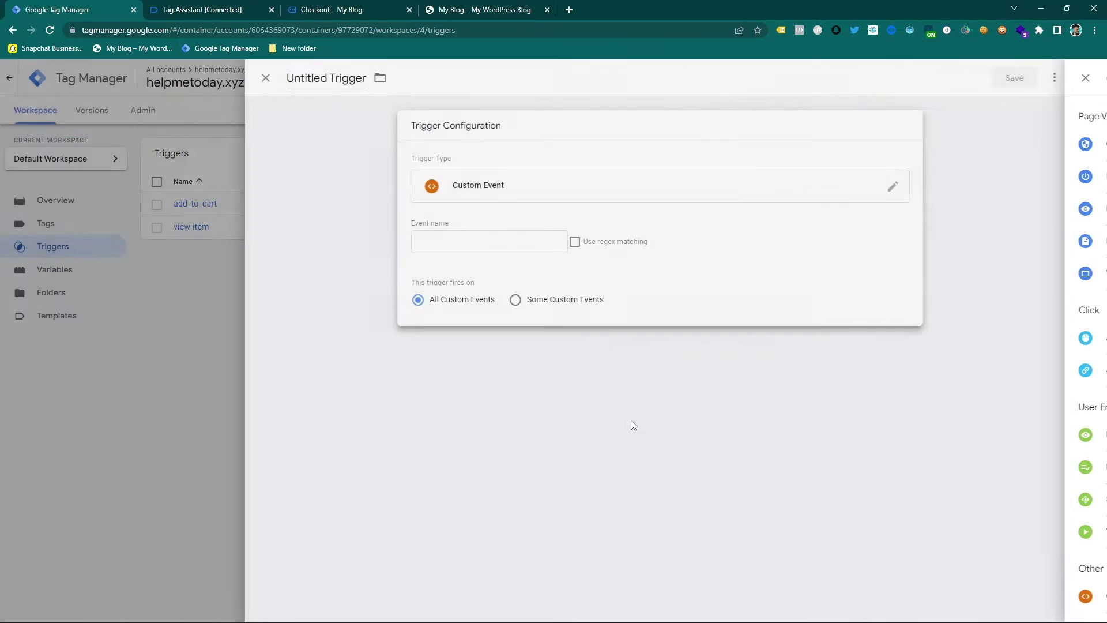
click(511, 244)
key(ctrl+v)
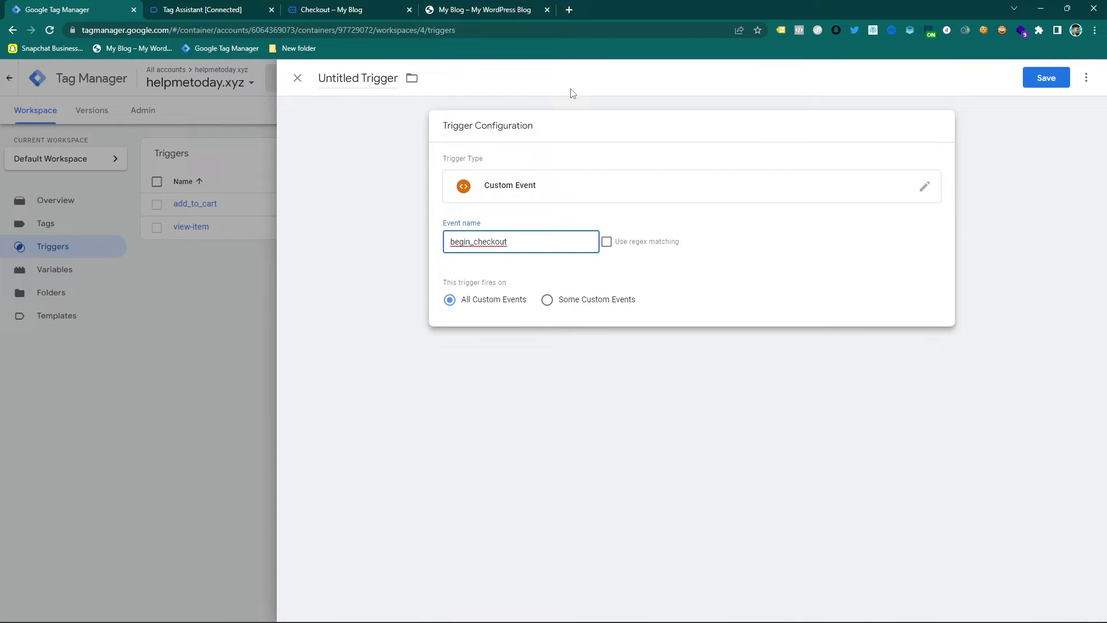
triple_click(390, 79)
key(ctrl+v)
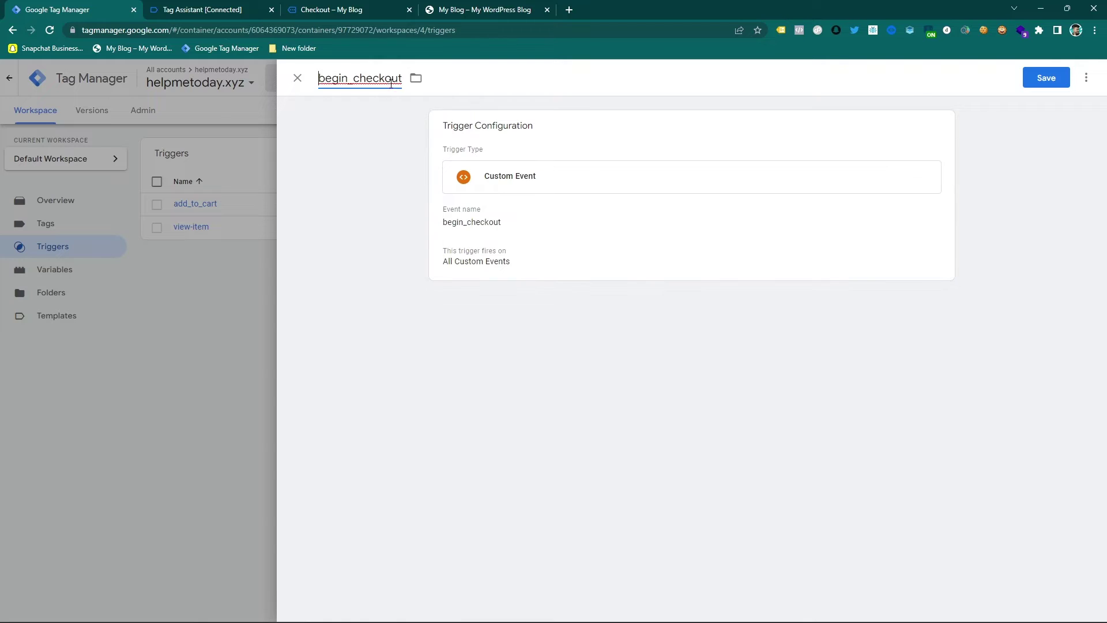
click(1046, 78)
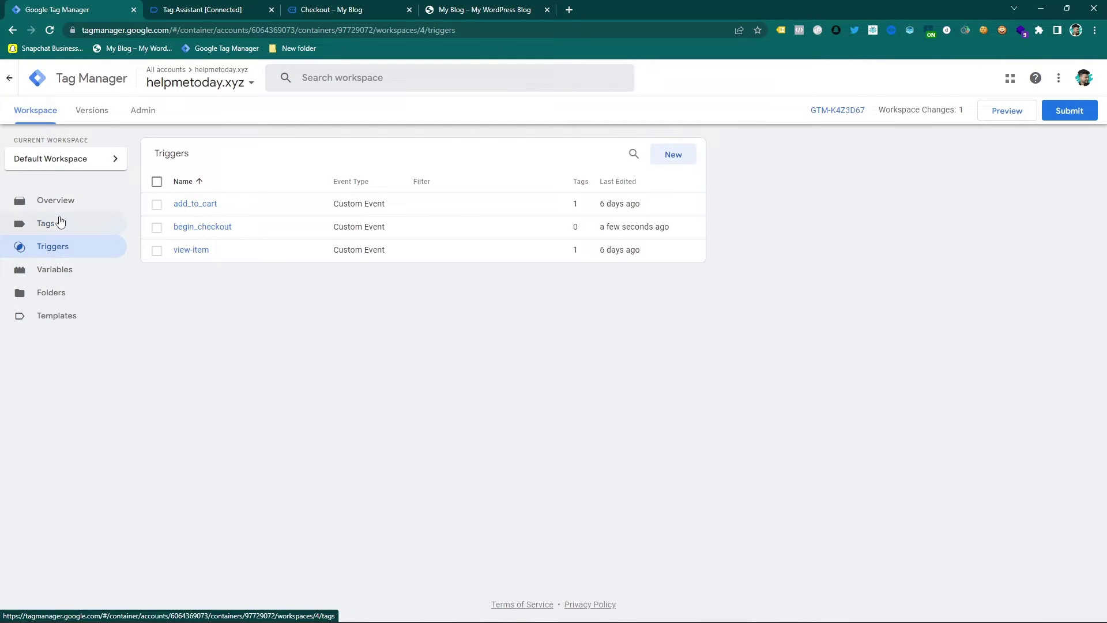
Start a new tag of type Snap Pixel.
click(60, 222)
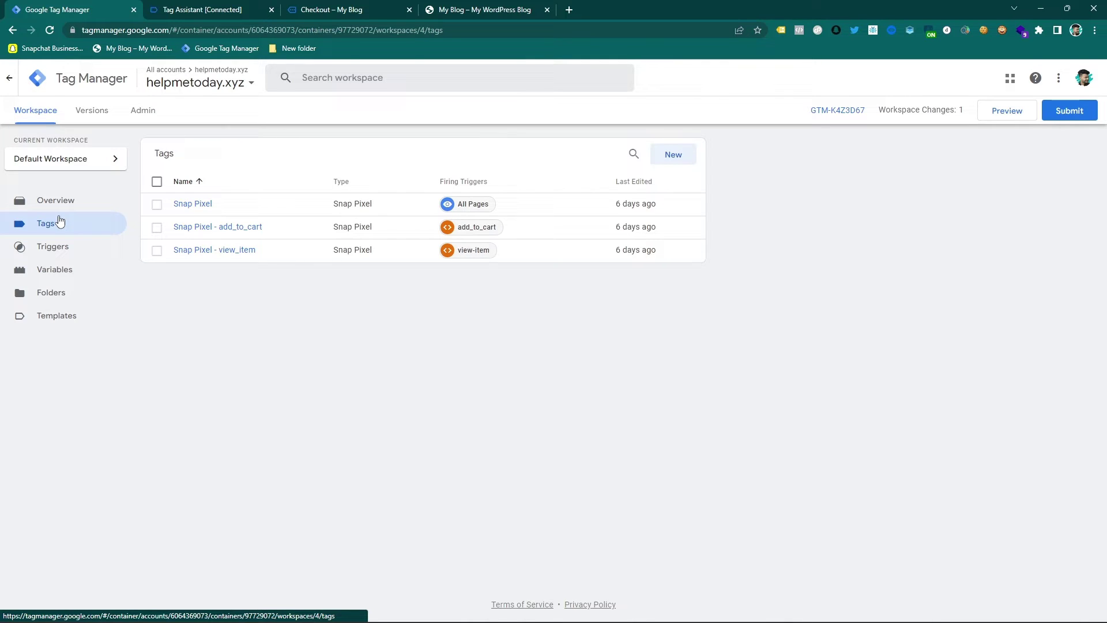
click(675, 170)
click(687, 171)
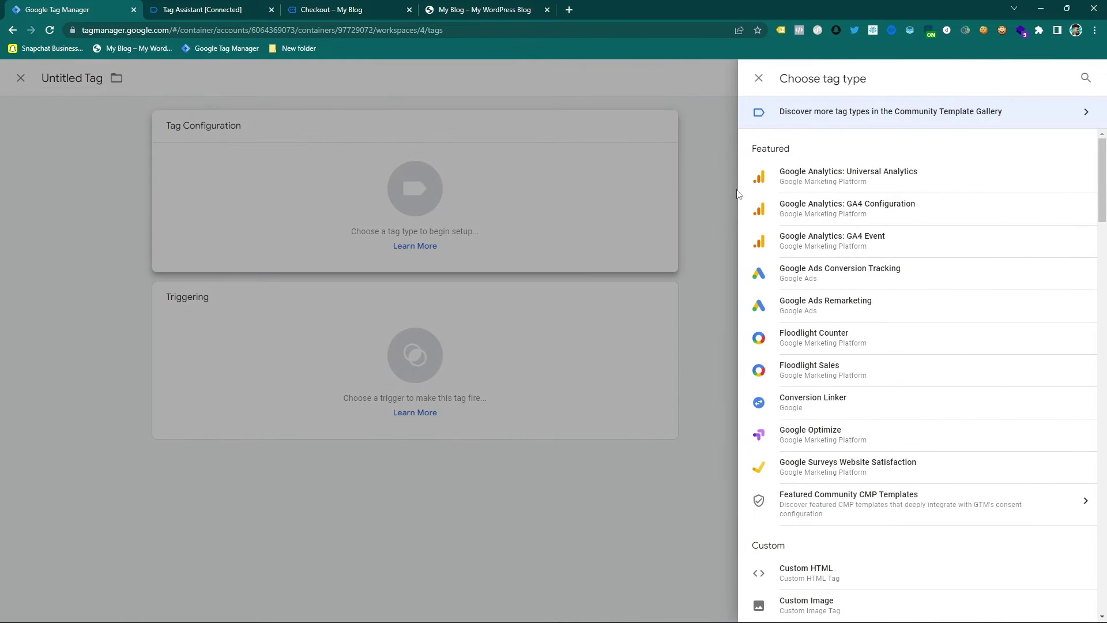
scroll(804, 323, down, 6)
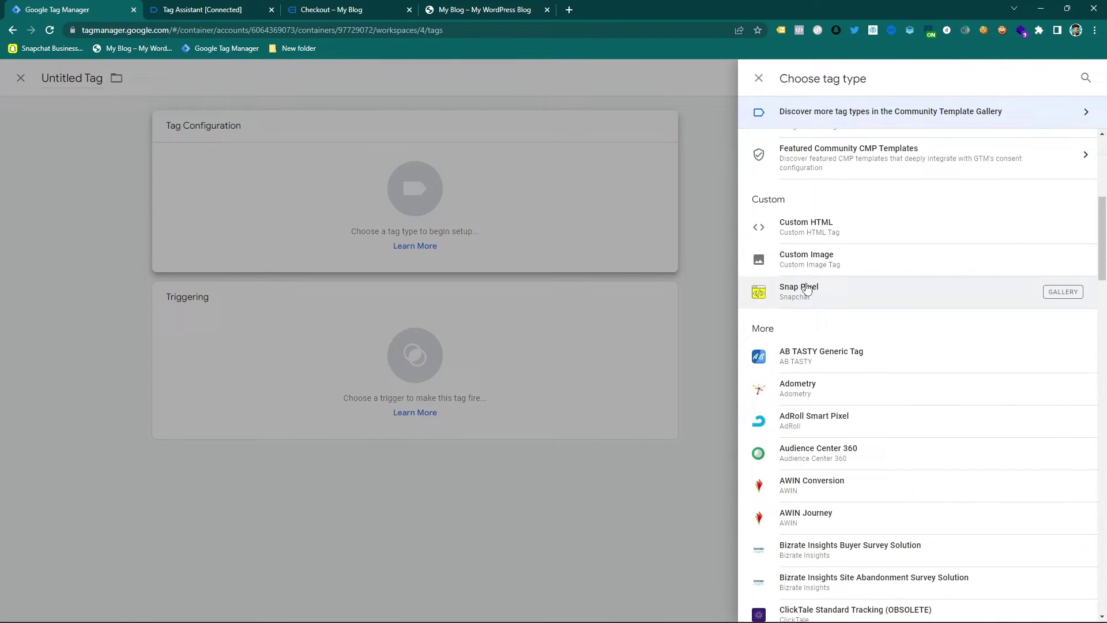
click(808, 289)
Set Pixel ID to the Snapchat Pixel variable and Event Type to Start Checkout.
click(507, 264)
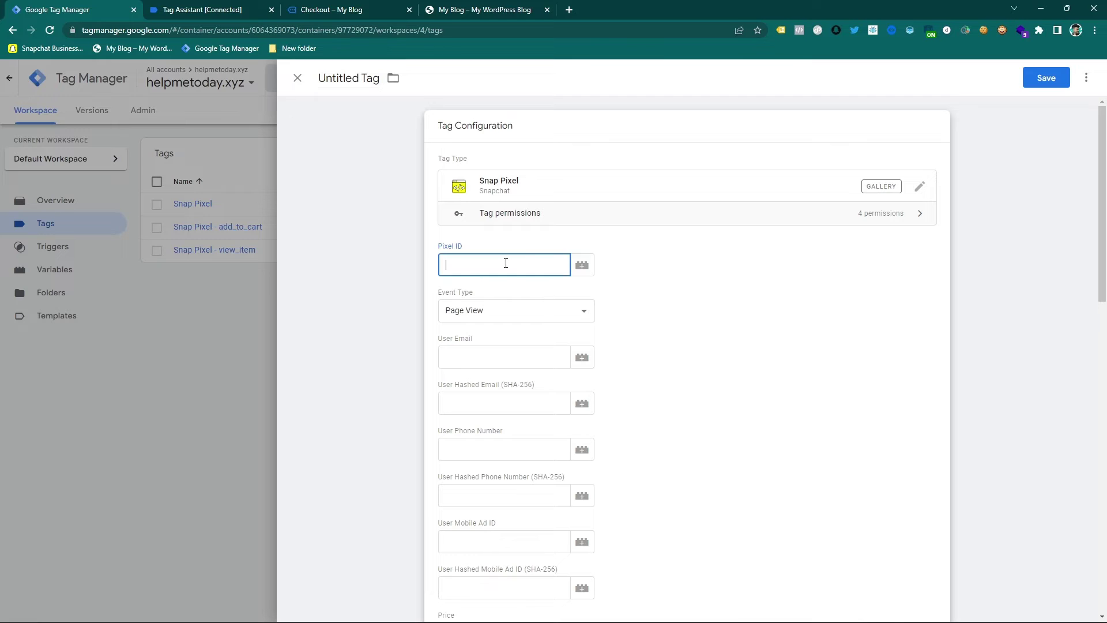
click(575, 266)
click(410, 135)
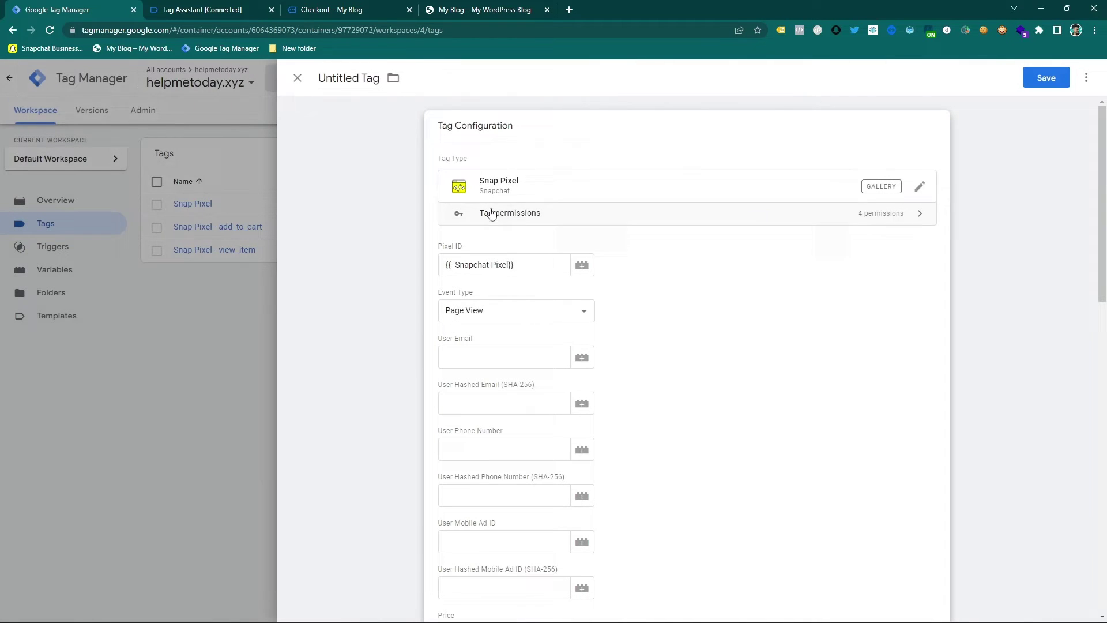
click(523, 314)
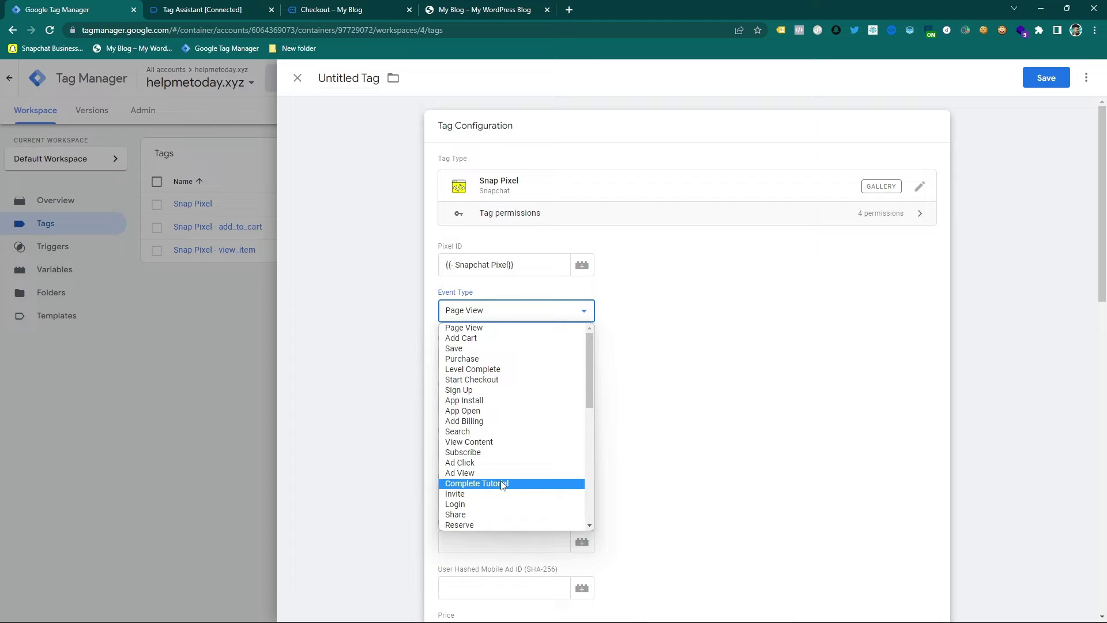
click(511, 380)
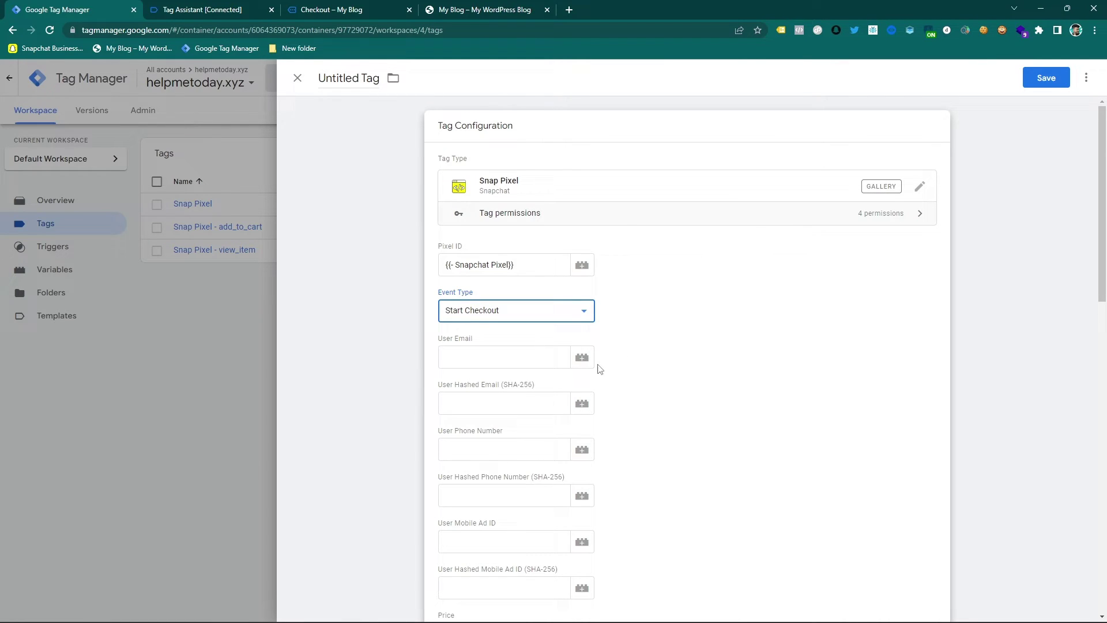
scroll(653, 379, down, 2)
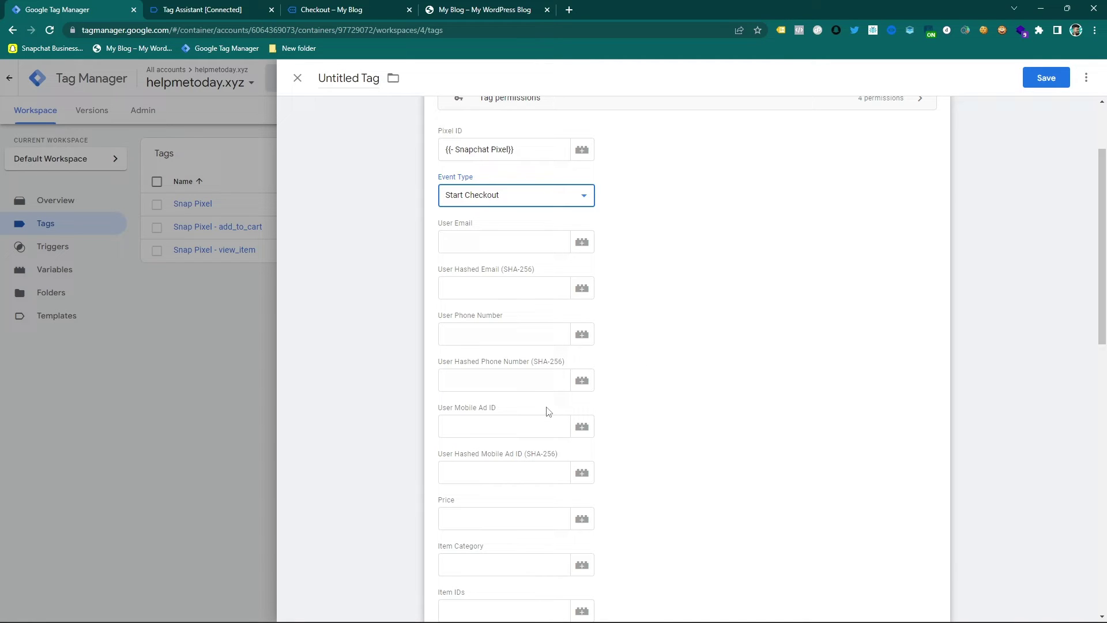
Set Price to {{items-price}} and Item Category to 'product'.
scroll(548, 427, down, 2)
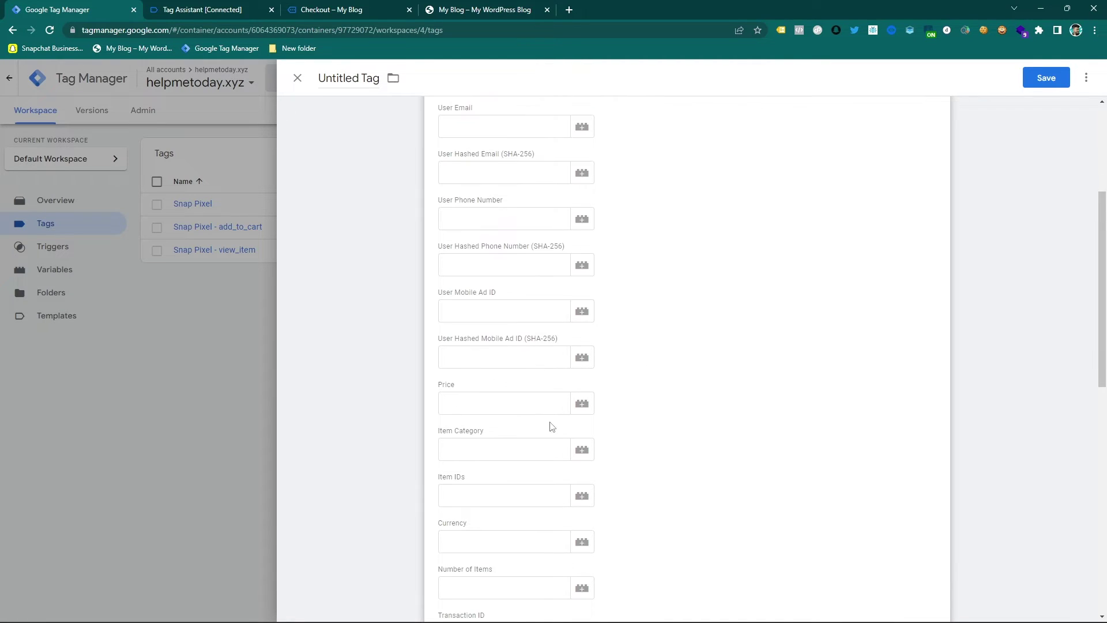
click(582, 403)
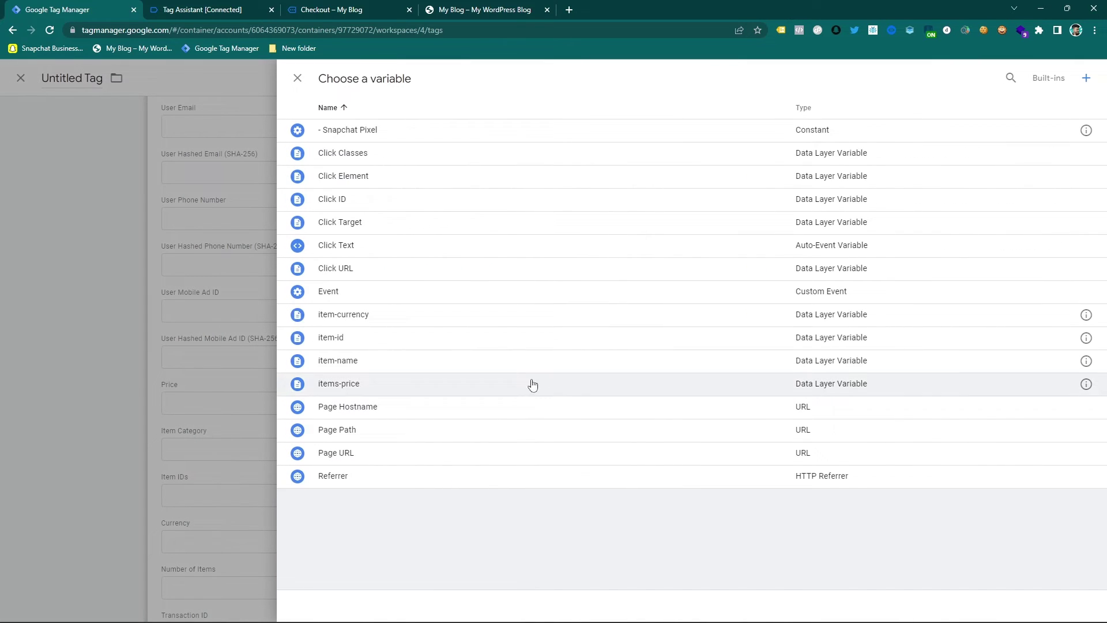
click(378, 383)
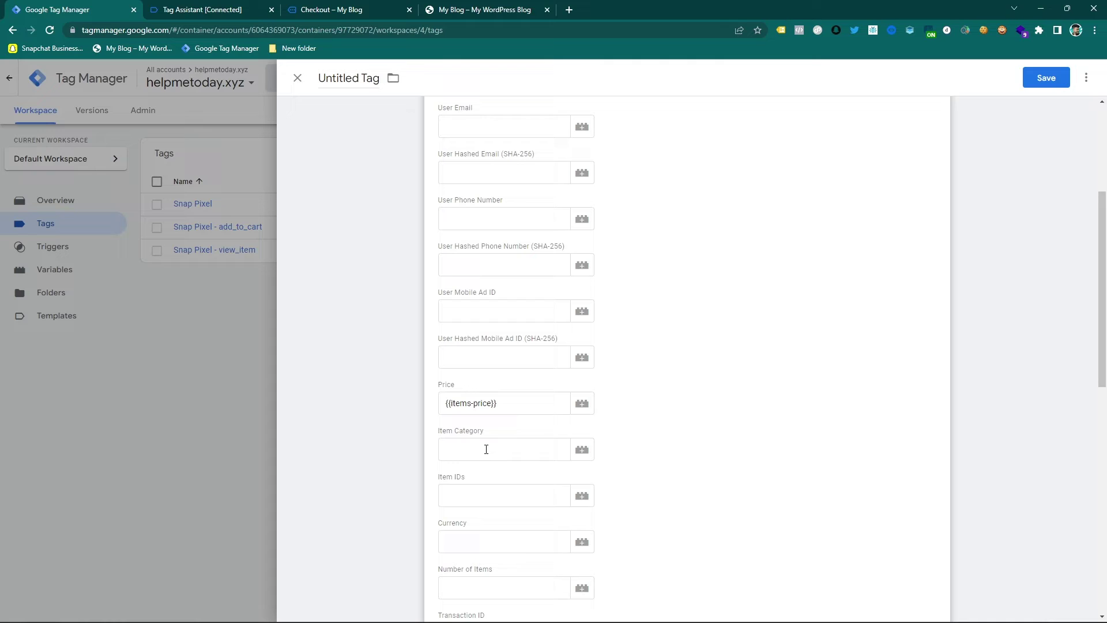
click(486, 449)
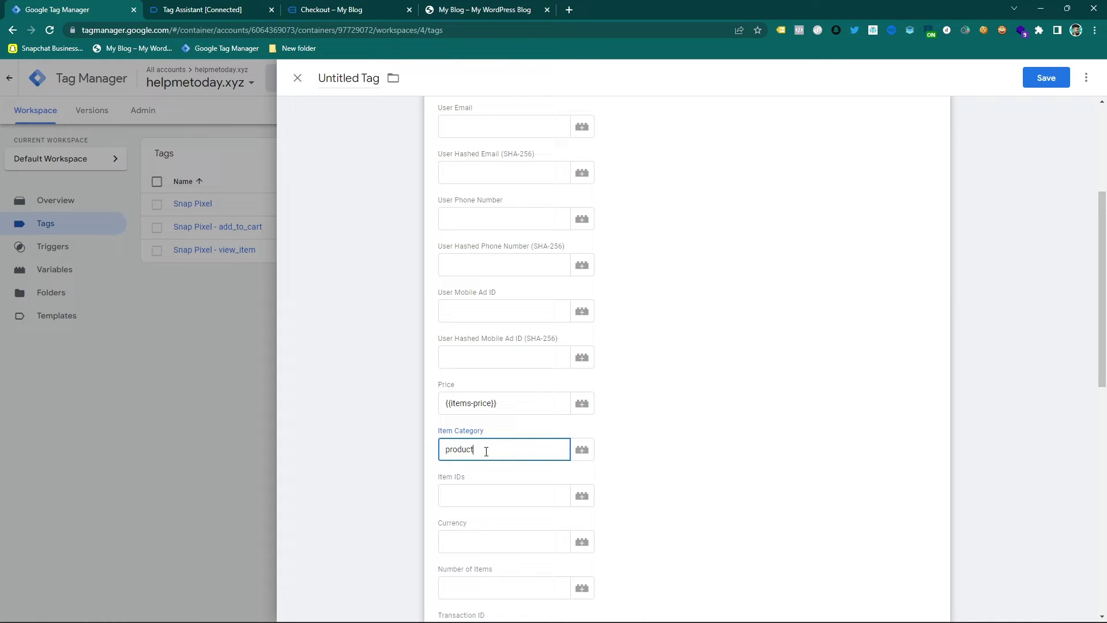
Map Item IDs to {{item-id}} and Currency to {{item-currency}}.
click(582, 496)
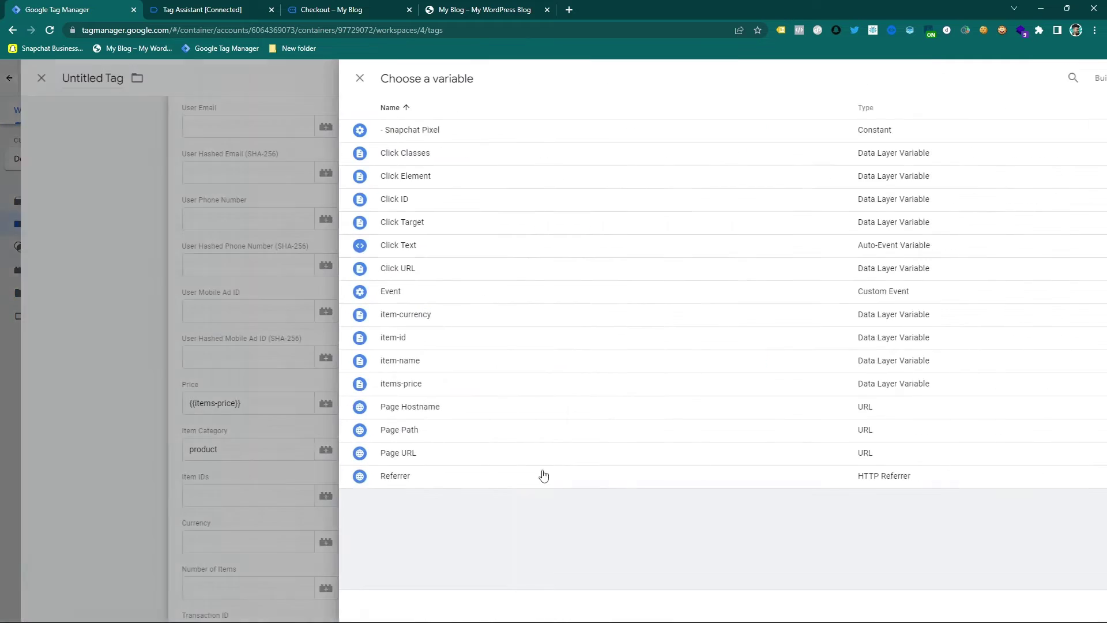
click(403, 344)
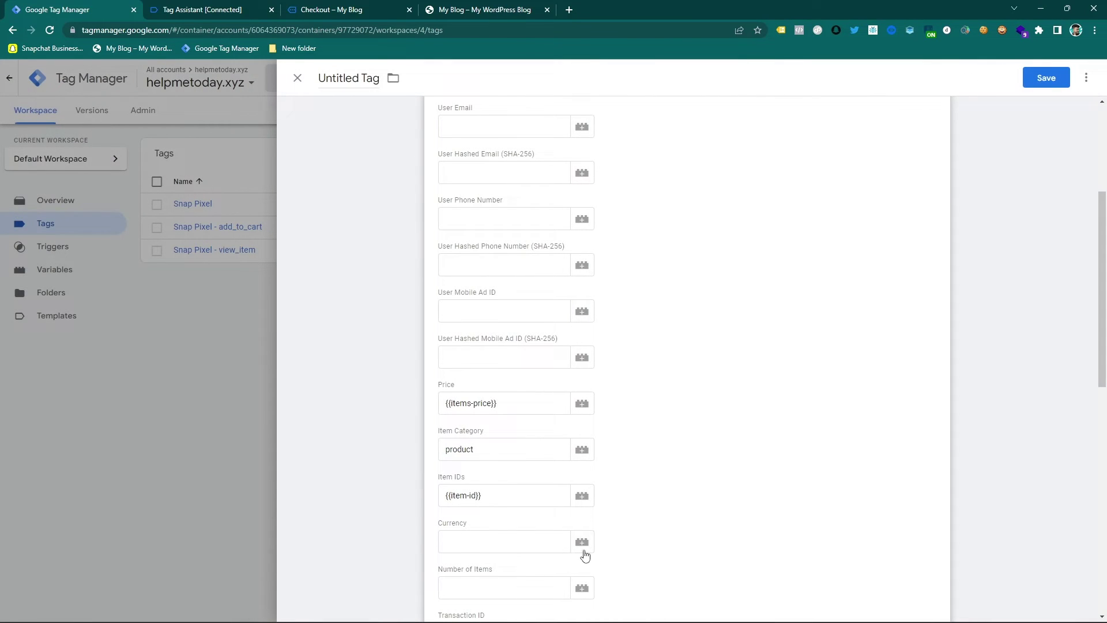
click(583, 549)
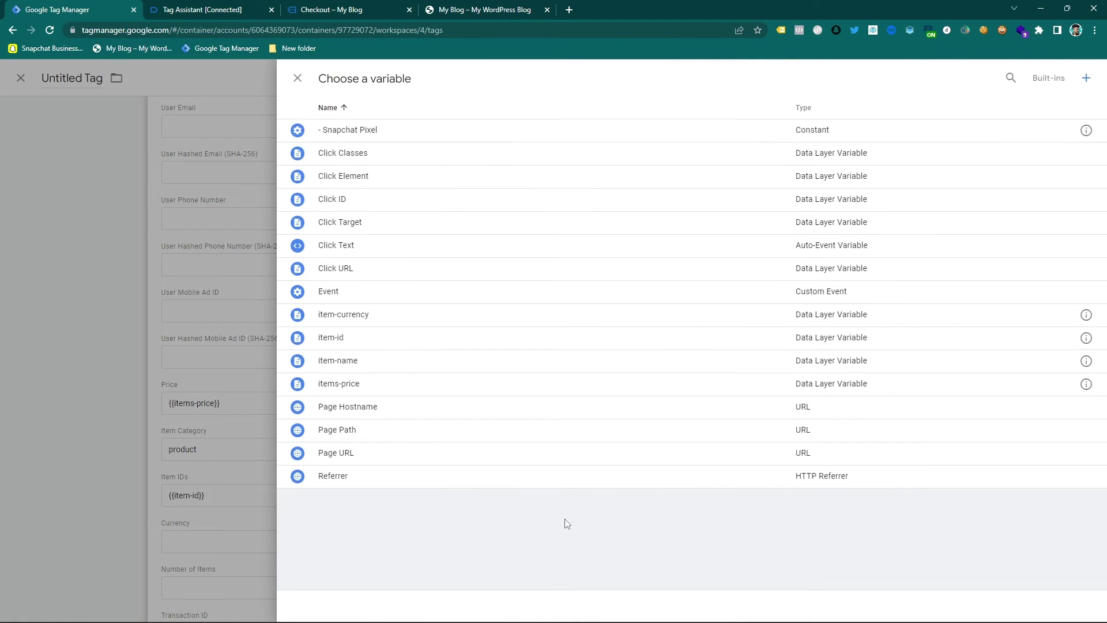
click(453, 317)
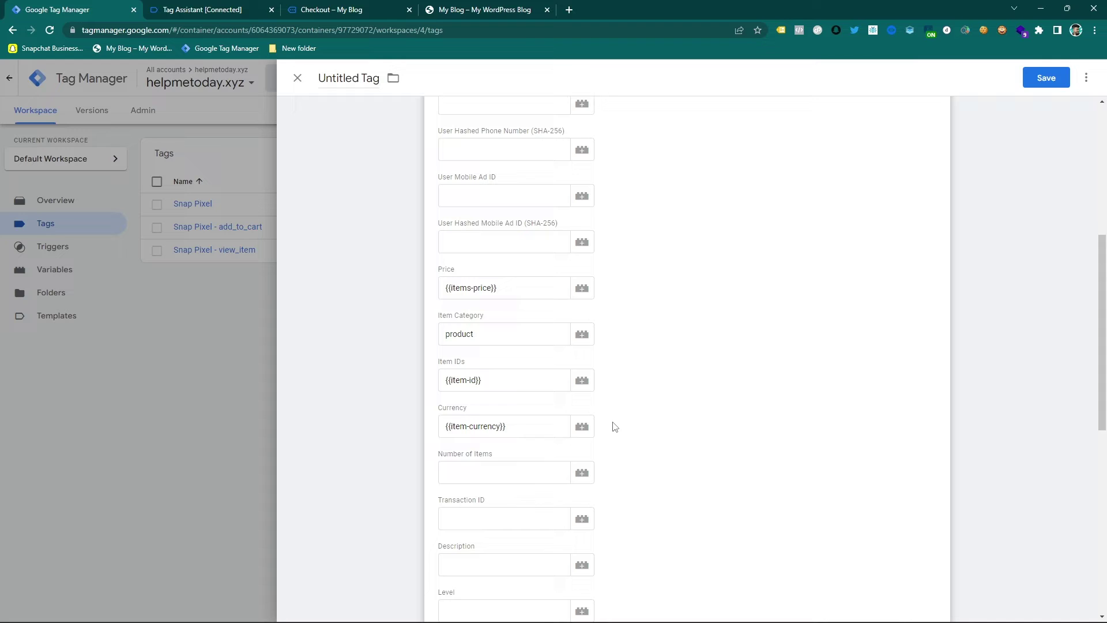
scroll(614, 424, down, 2)
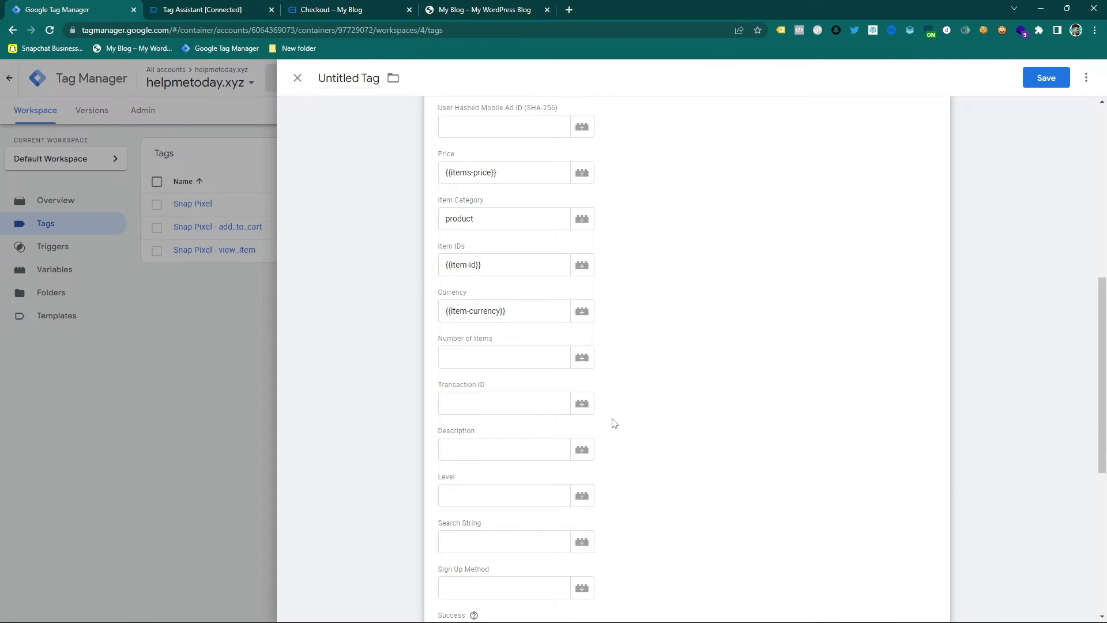
scroll(615, 424, down, 2)
scroll(614, 424, down, 4)
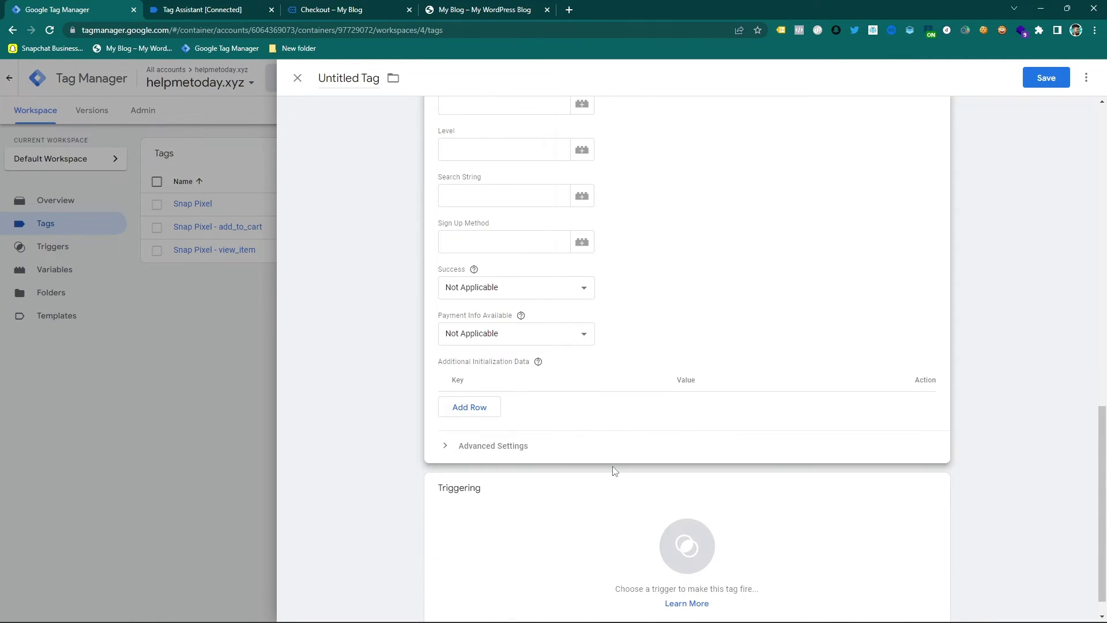
Fire the tag on the begin_checkout trigger and save it as 'Snap Pixel begin_checkout'.
click(548, 529)
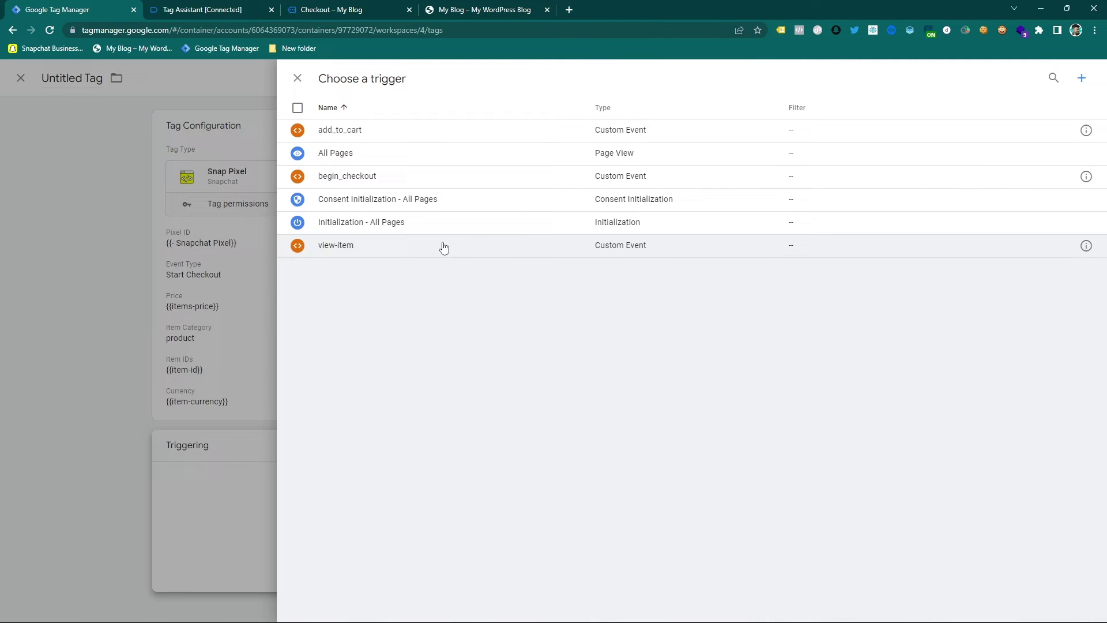
click(422, 174)
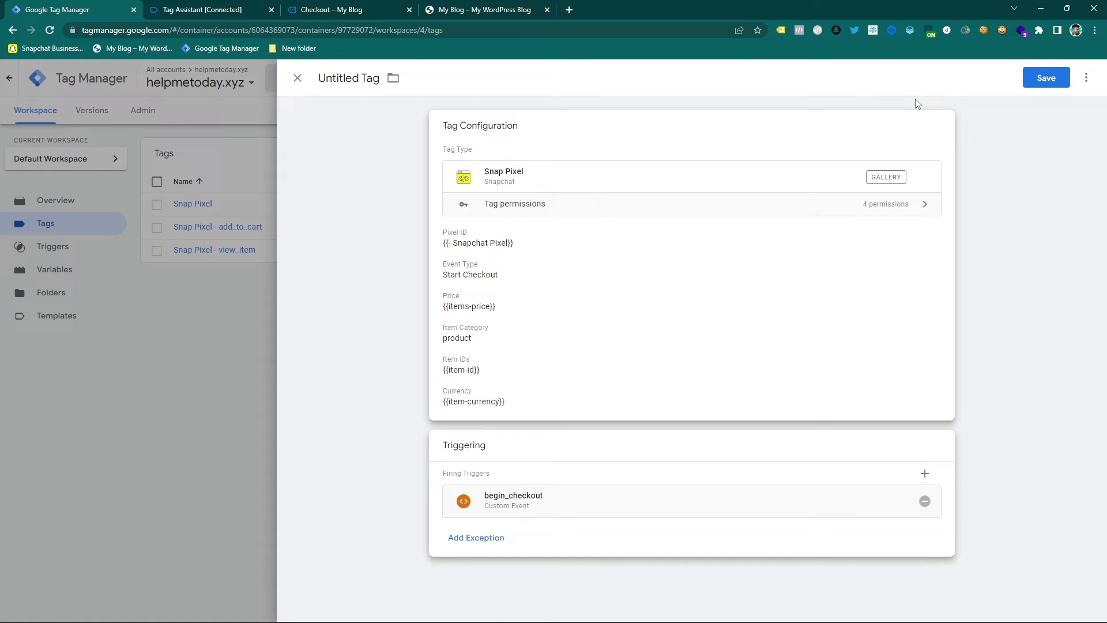
click(1037, 80)
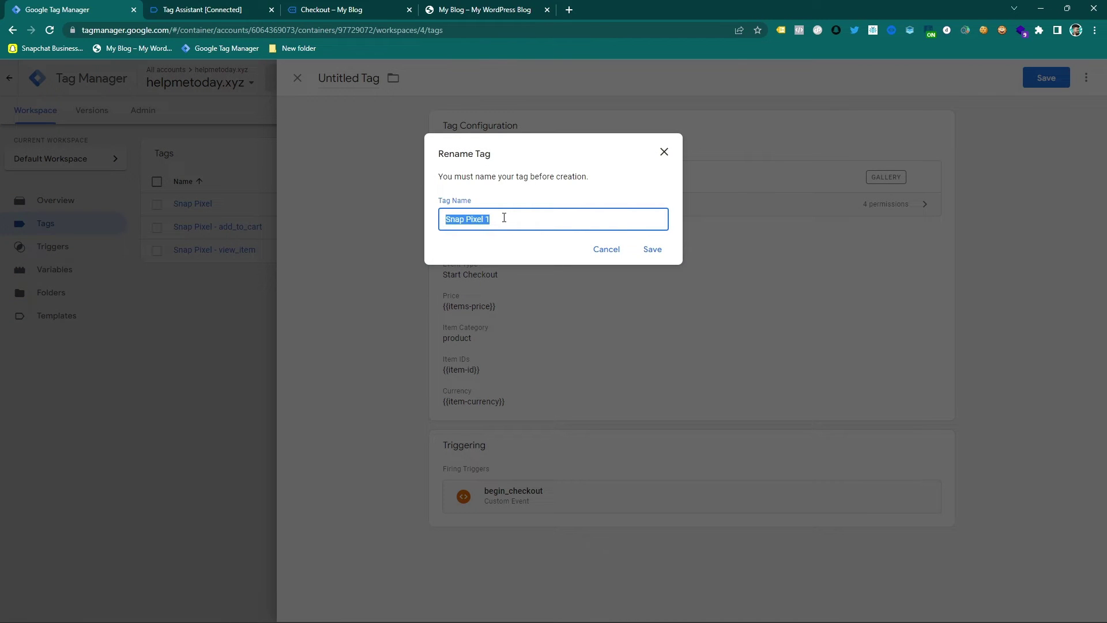
click(492, 220)
text(begin_checkout)
click(648, 250)
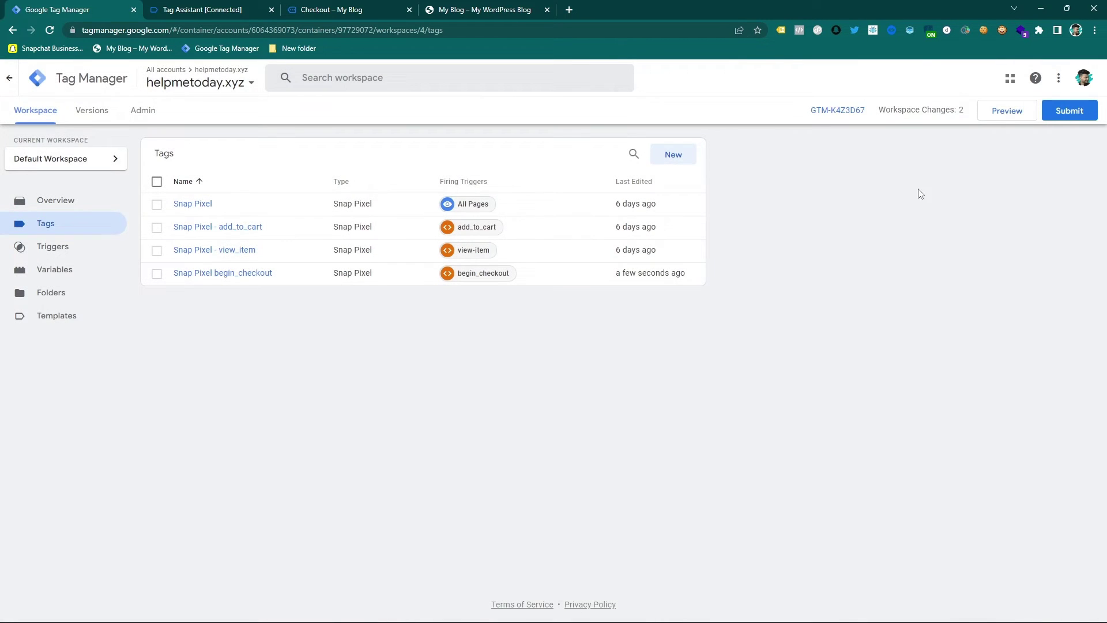
Relaunch preview with the new begin_checkout tag, then open the Best tshirt product on the site.
click(1008, 111)
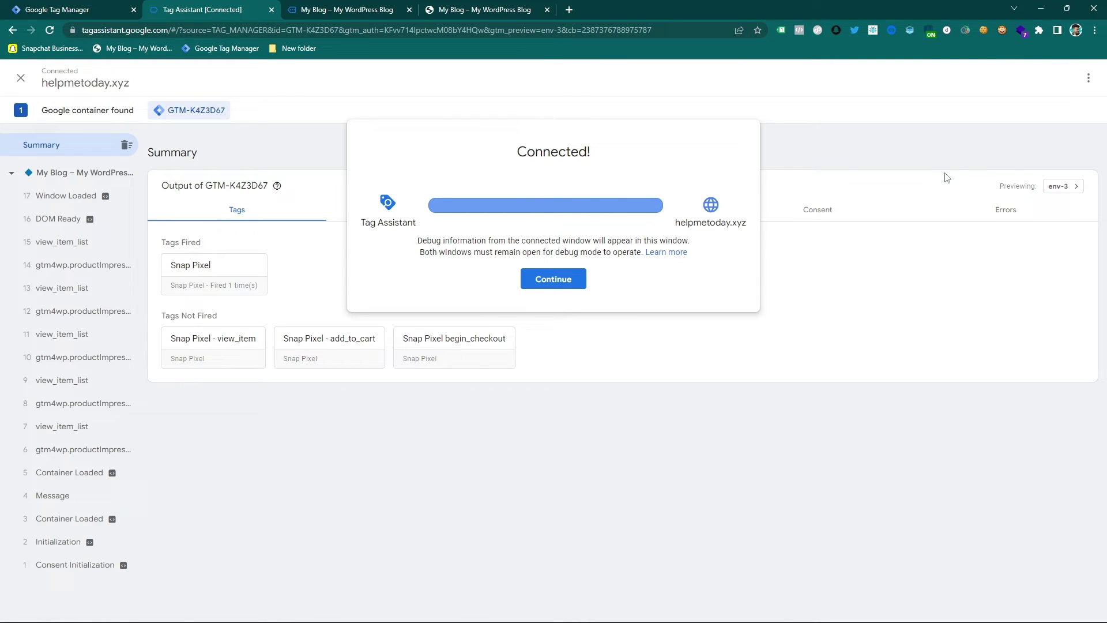
click(551, 284)
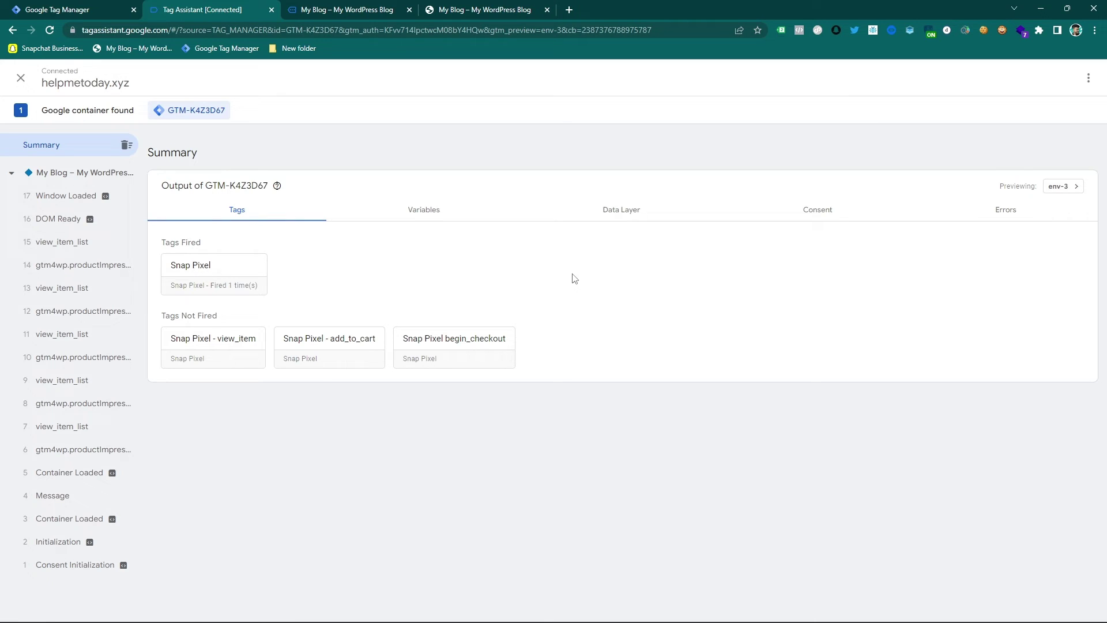
click(346, 9)
click(684, 554)
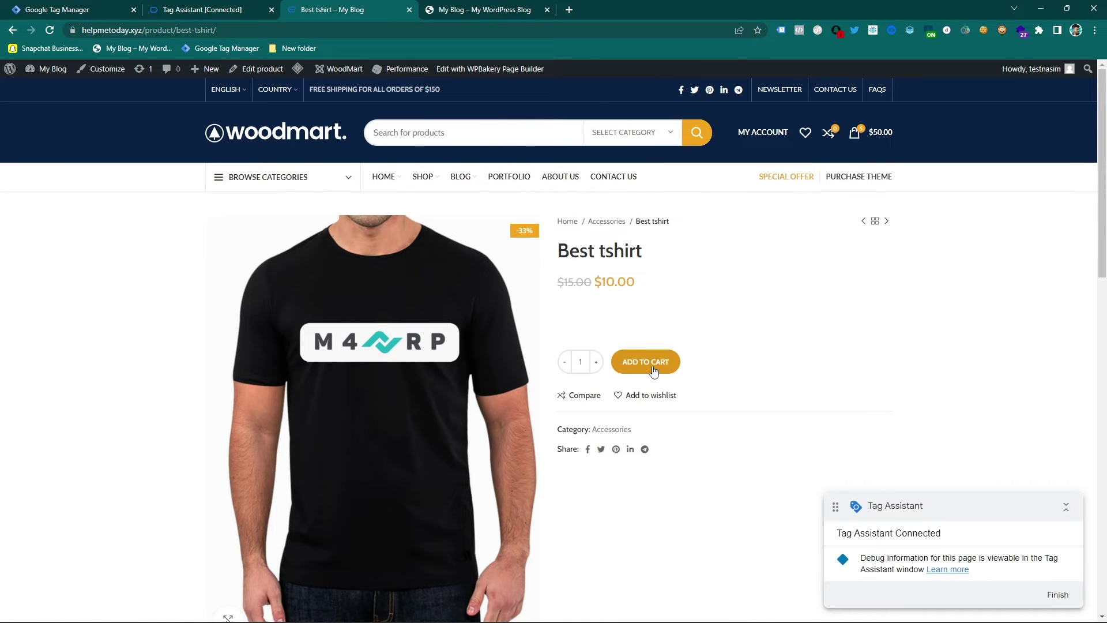
Check out 6 Best tshirt ($60.00) and confirm the START_CHECKOUT event in Snap Pixel Helper.
click(654, 371)
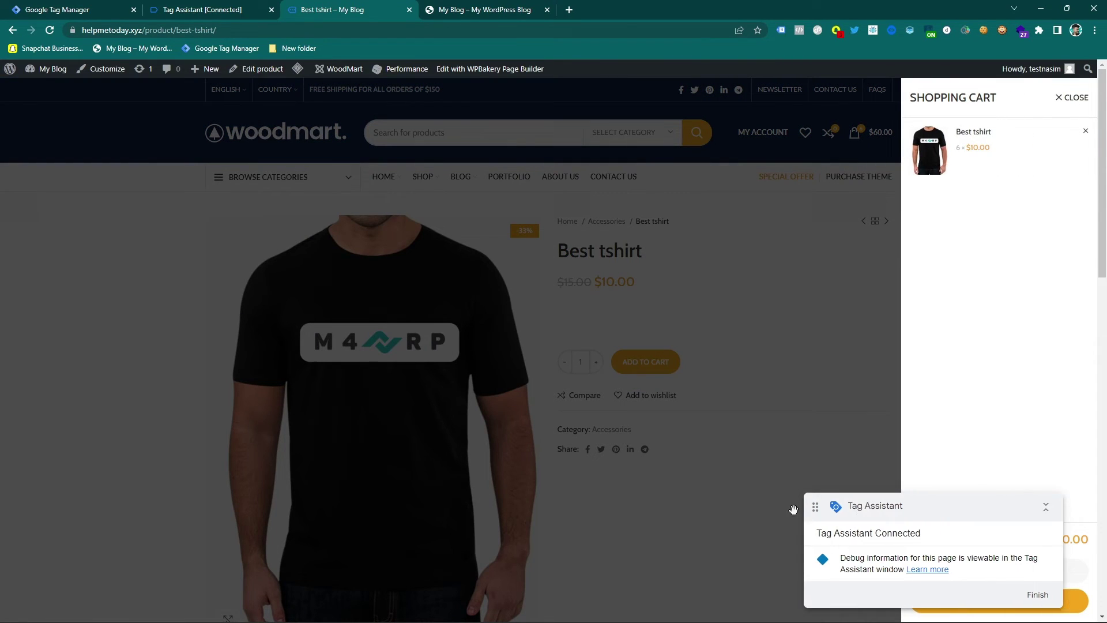
click(954, 605)
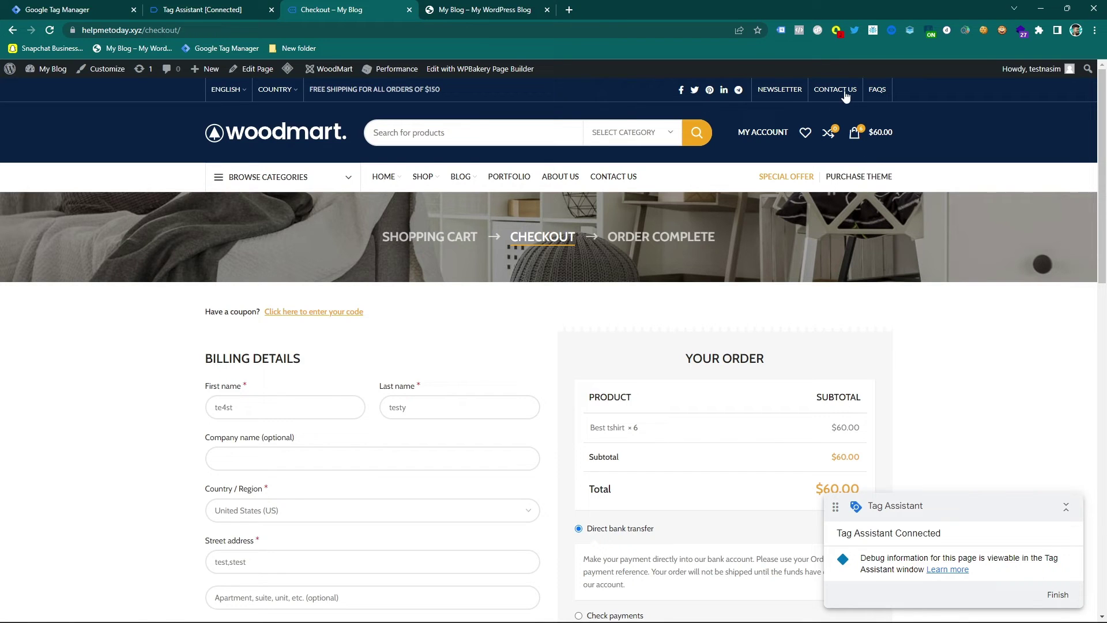
click(837, 31)
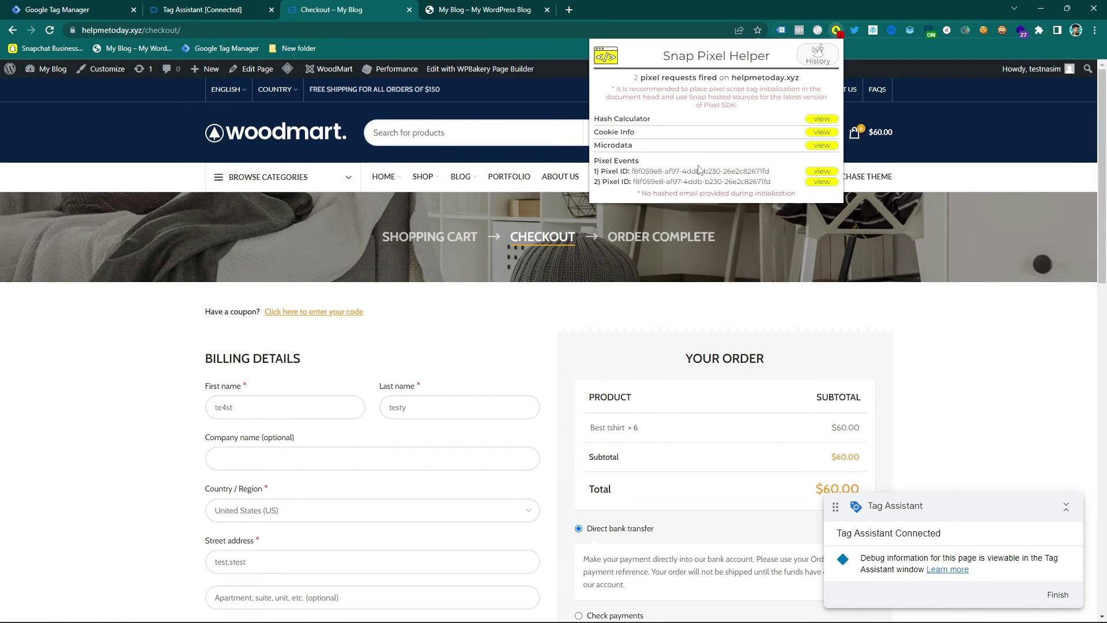
click(822, 182)
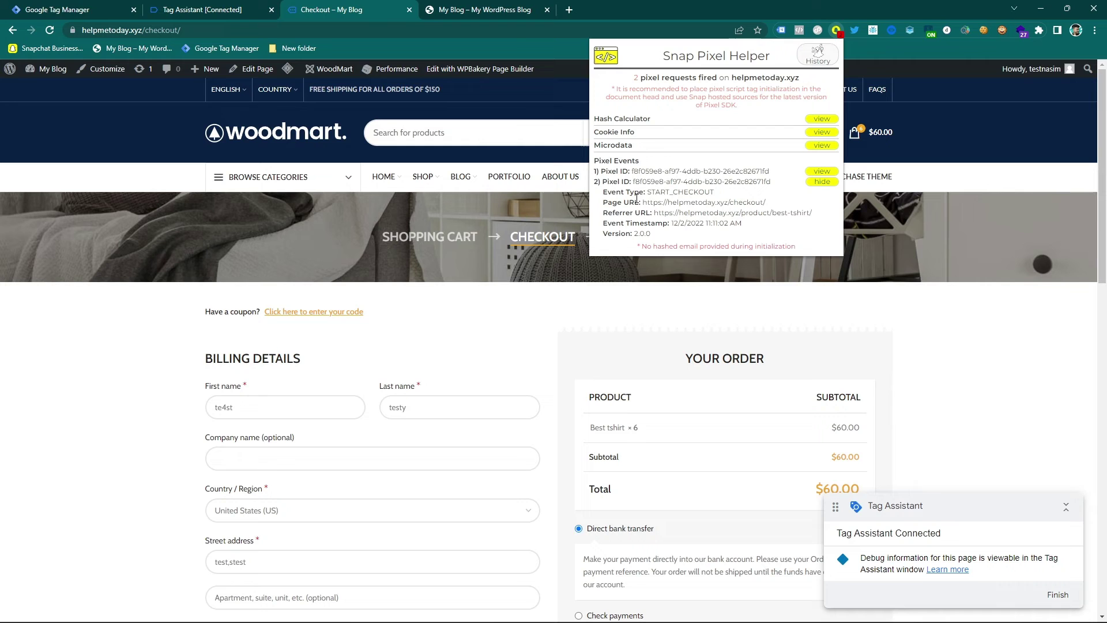
drag(655, 191, 706, 191)
In Tag Assistant, view Snap Pixel begin_checkout firing on message 39 with Price 10, Currency USD.
click(587, 309)
click(205, 9)
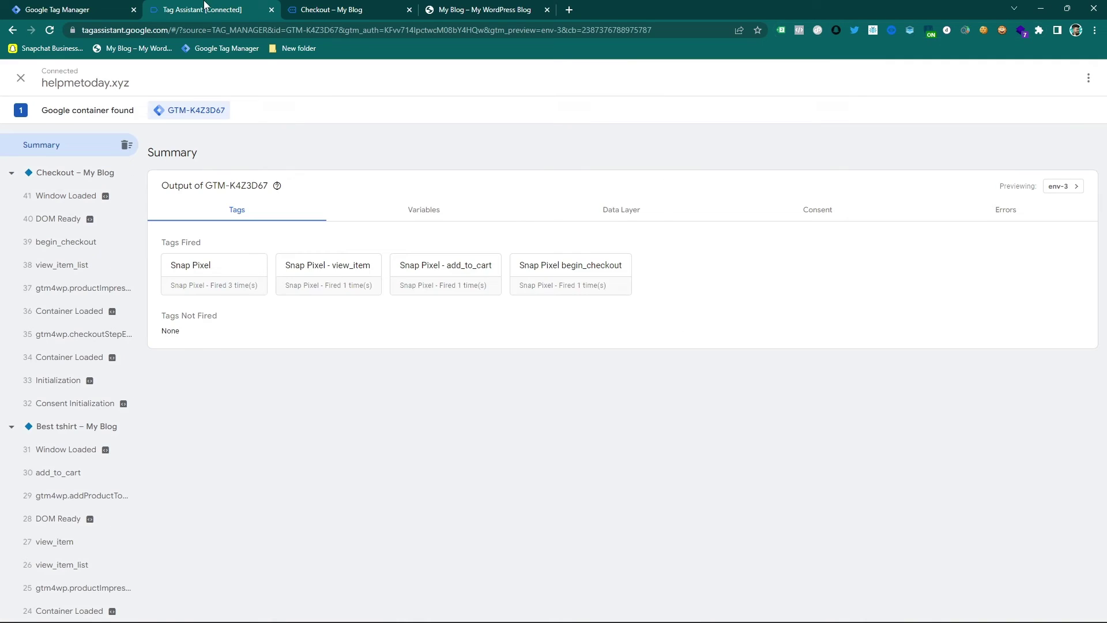
click(552, 281)
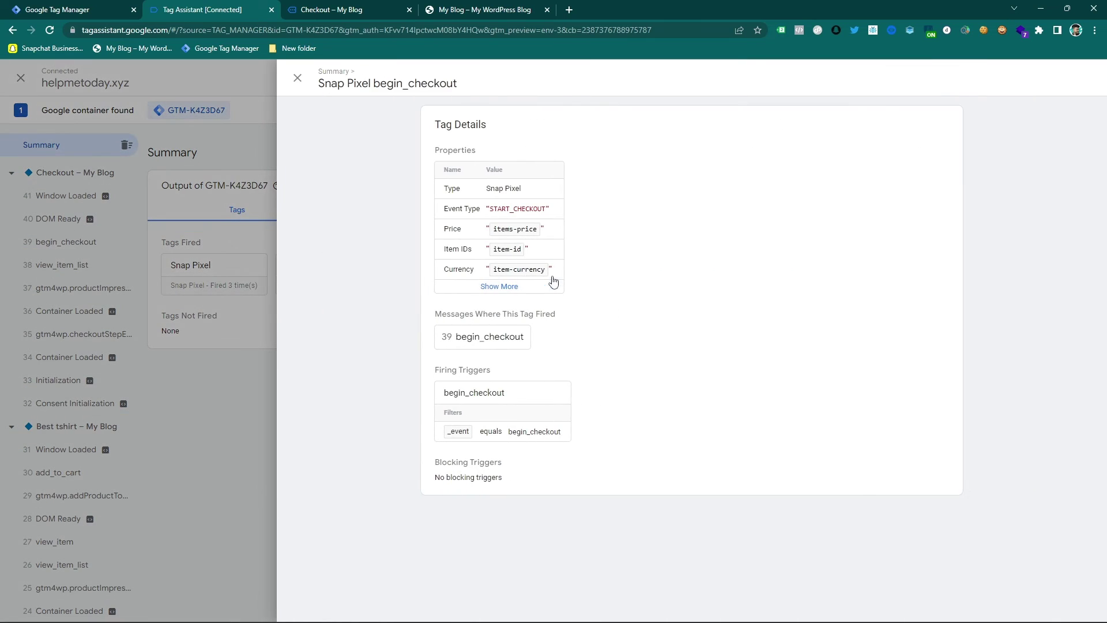
click(524, 288)
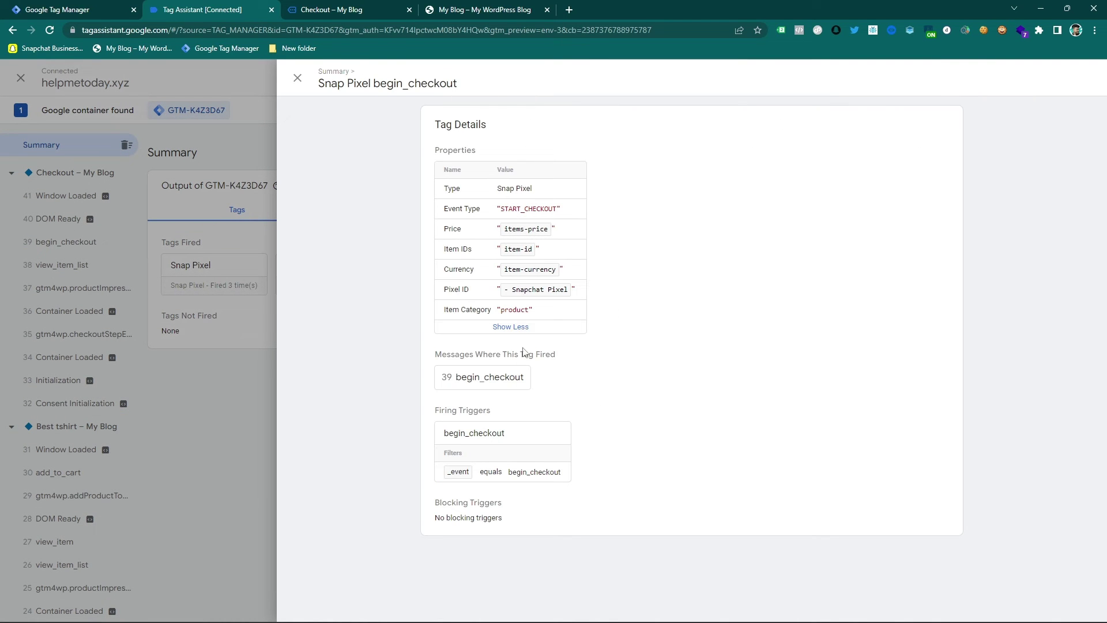
click(506, 378)
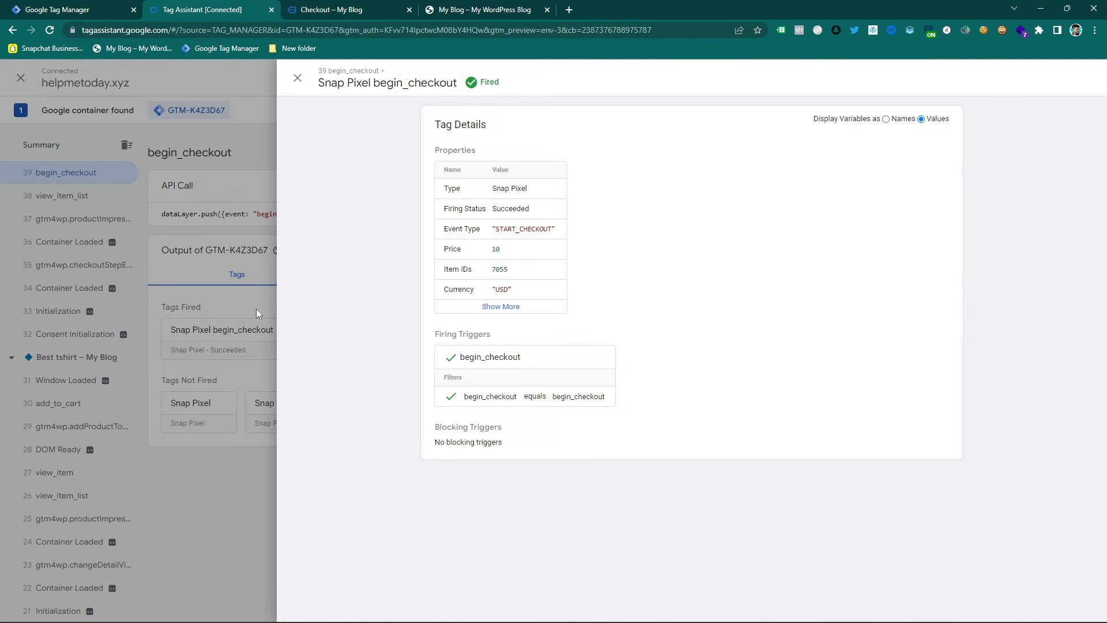
Close the tag details and return to the Tag Manager workspace.
click(251, 254)
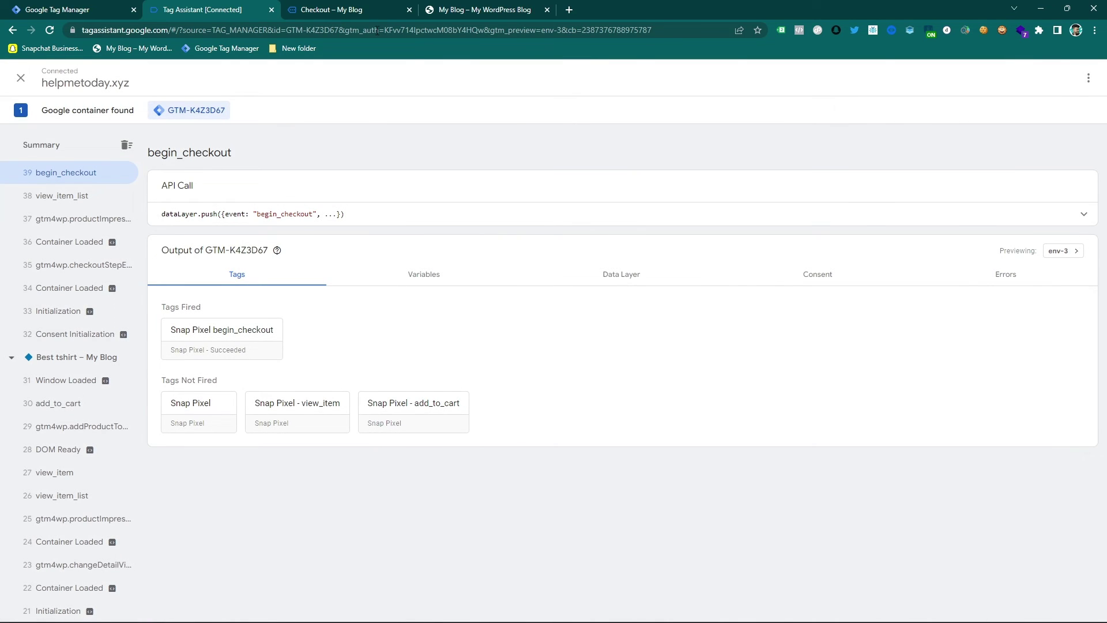
click(332, 7)
key(ctrl+shift+Tab)
key(ctrl+shift+Tab)
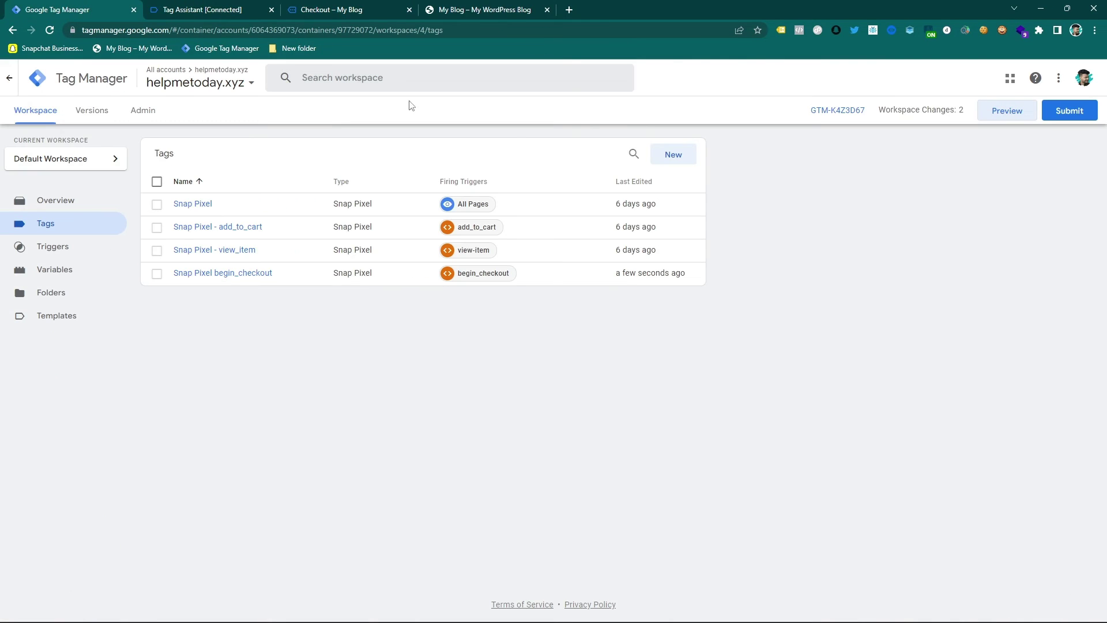
Publish the 2 workspace changes without a description as live Version 4 of helpmetoday.xyz.
click(1070, 113)
click(1064, 78)
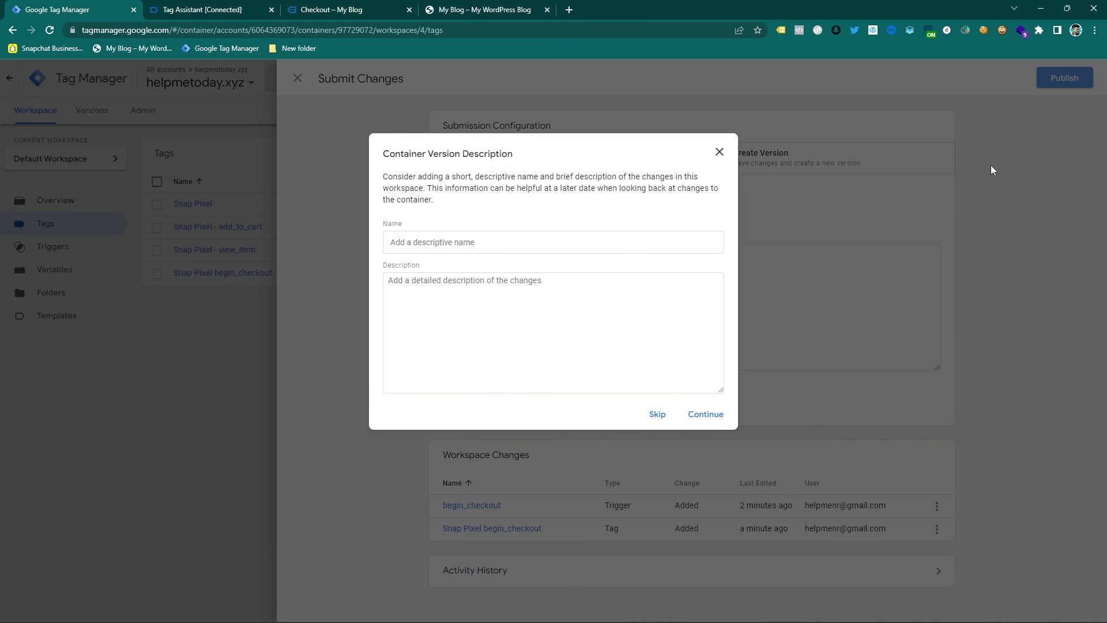
click(705, 413)
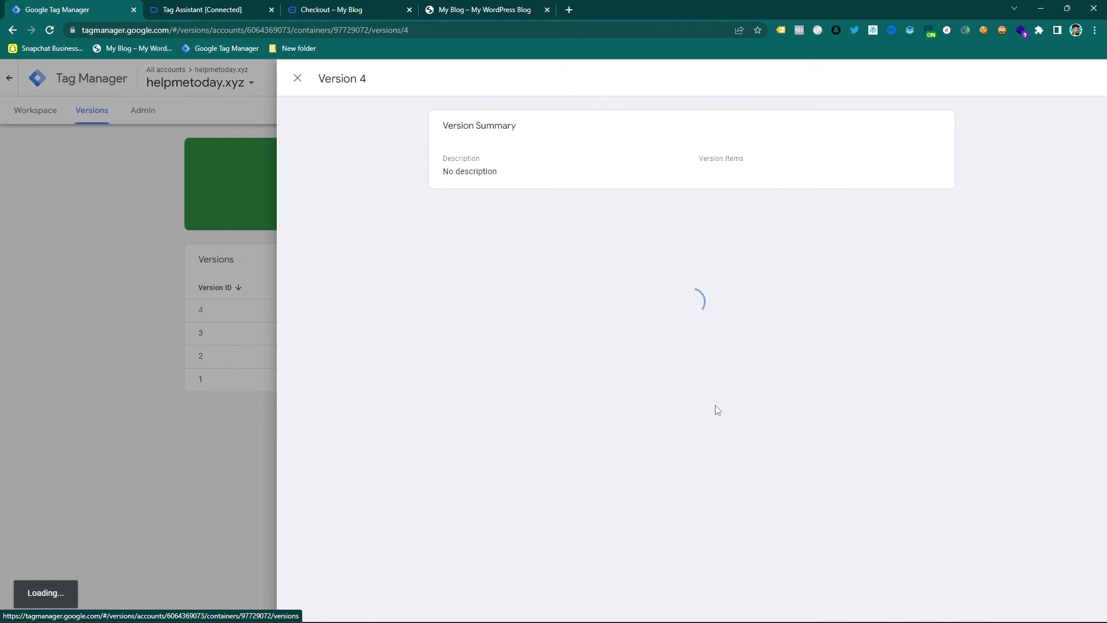
click(169, 151)
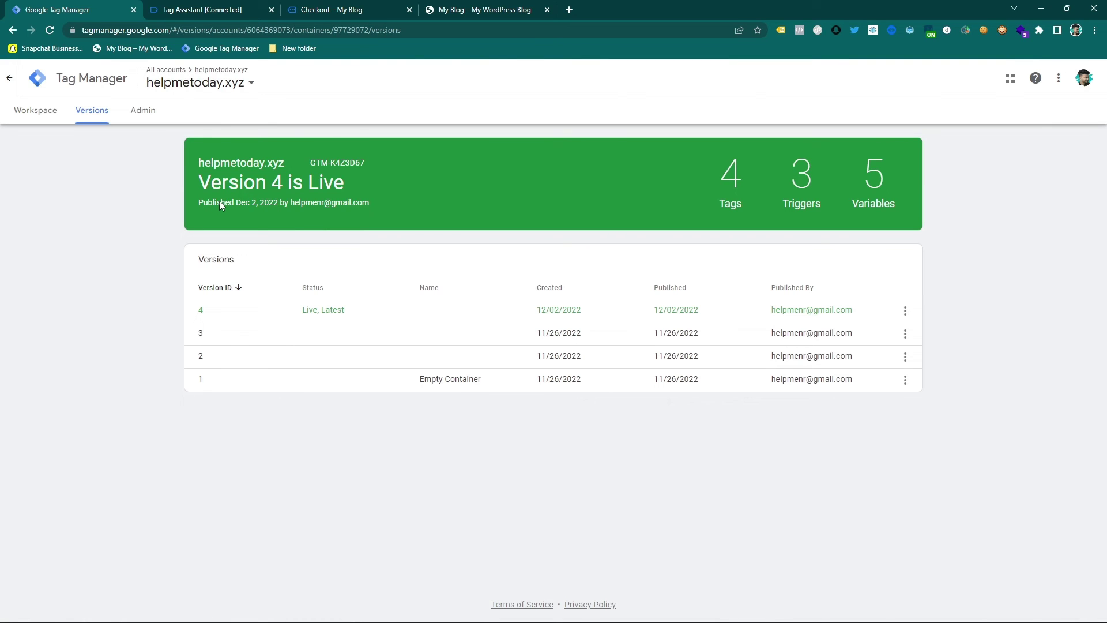